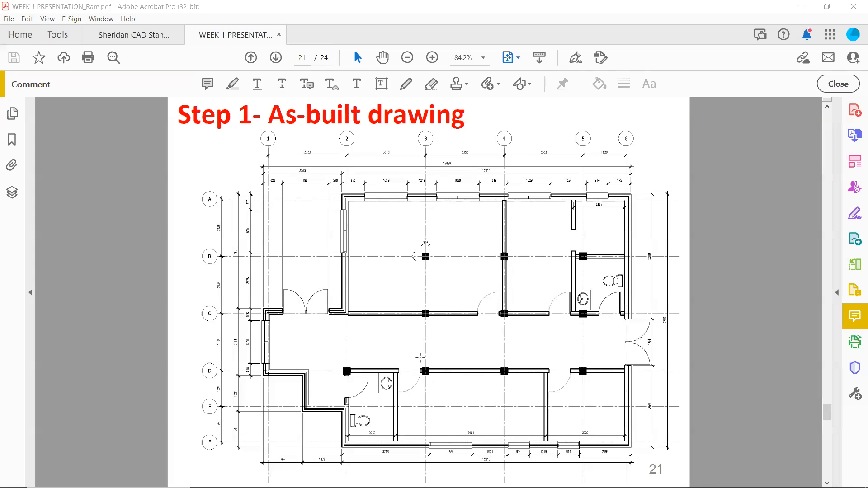
# Switch to AutoCAD and start a new metric drawing with no template.
pyautogui.hotkey('alt', 'Tab')
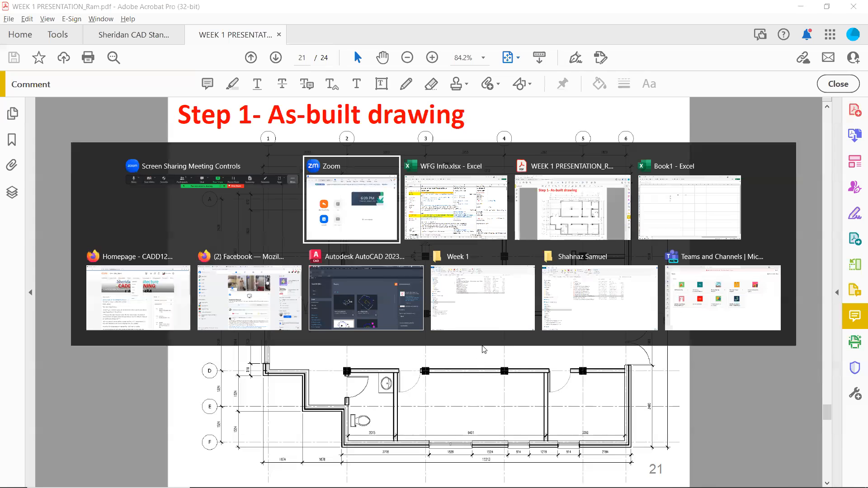
pyautogui.click(367, 301)
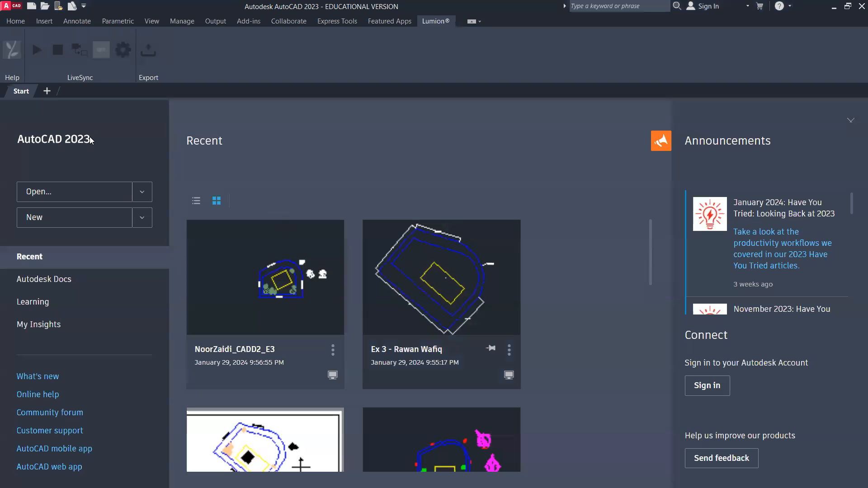
pyautogui.click(16, 7)
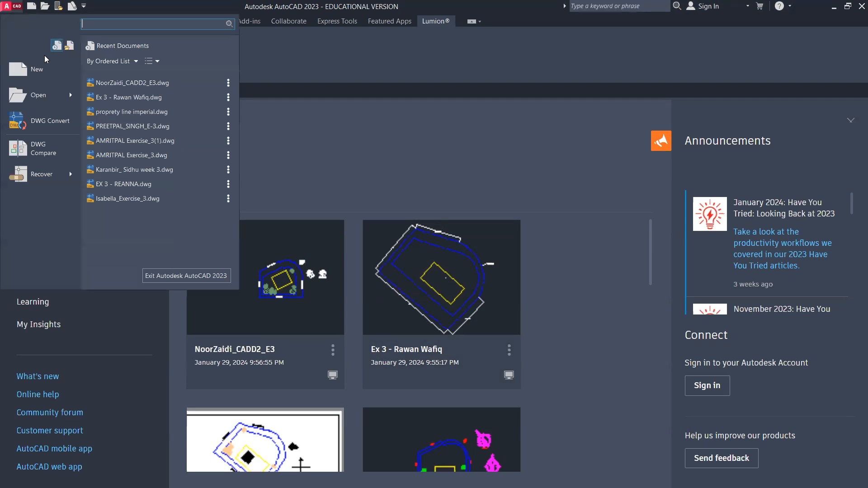
pyautogui.click(41, 71)
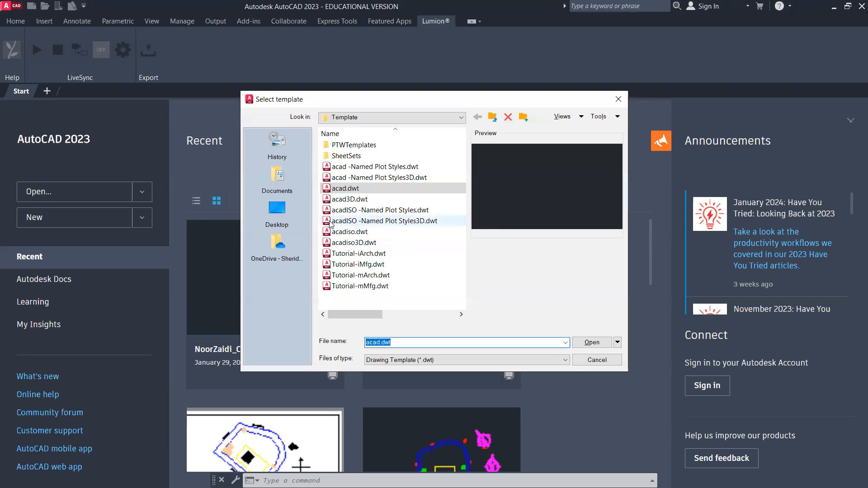
pyautogui.click(353, 236)
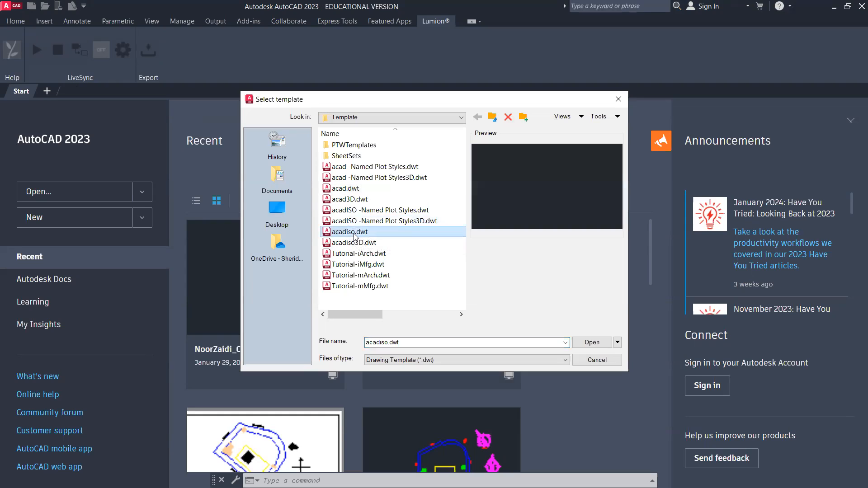
pyautogui.click(617, 343)
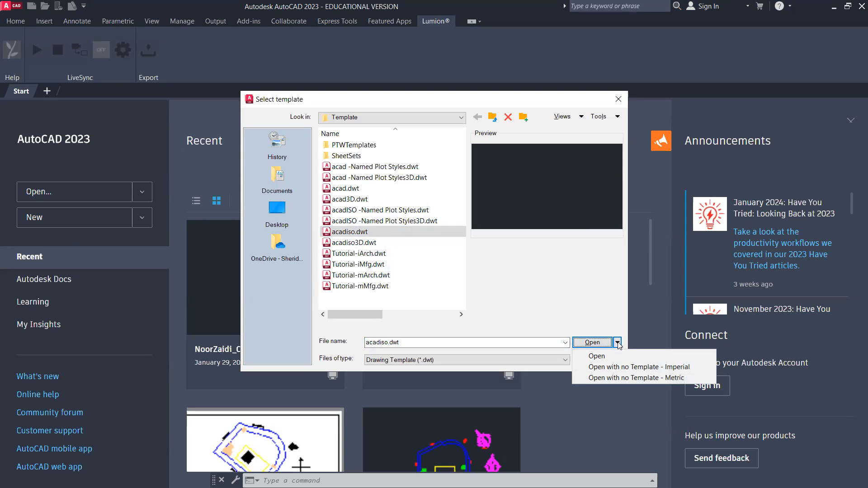
pyautogui.click(641, 379)
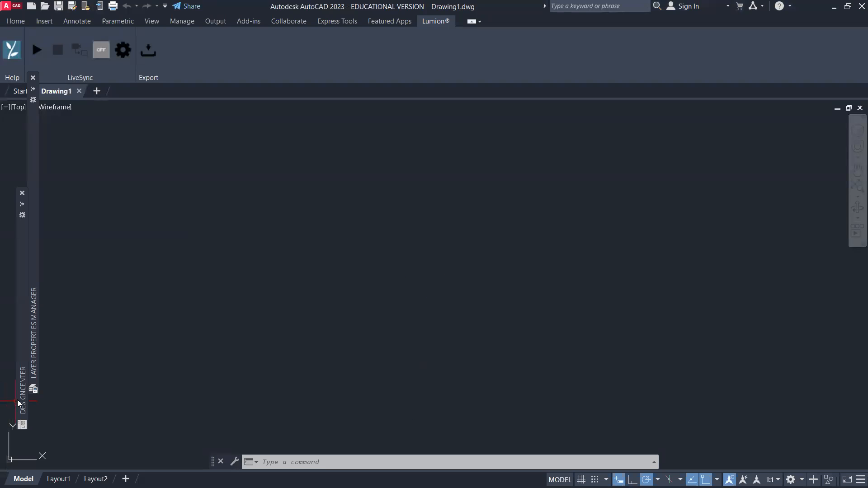
# In DesignCenter, browse the CADD123 folder to Metric Template.dwg and display its layers.
pyautogui.moveTo(20, 402)
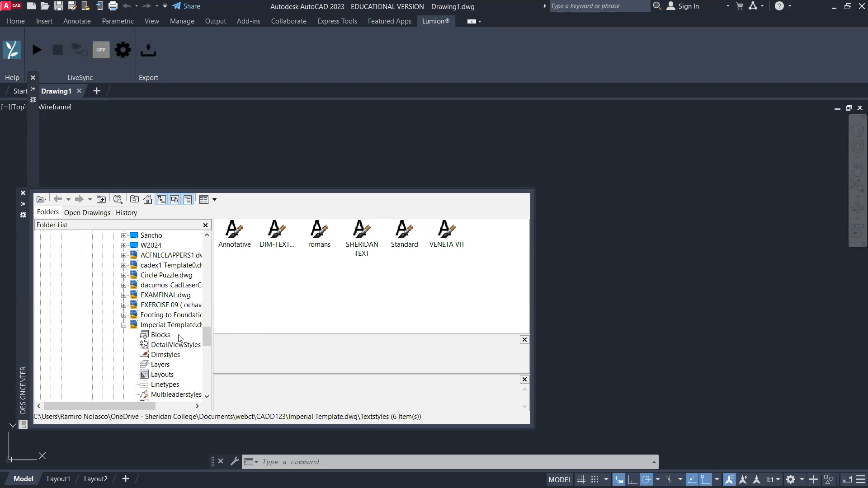
pyautogui.scroll(1, 179, 339)
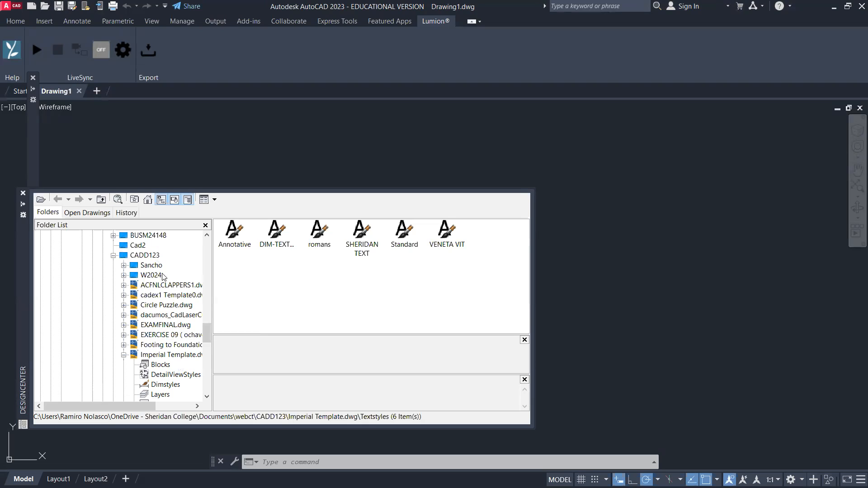
pyautogui.click(124, 266)
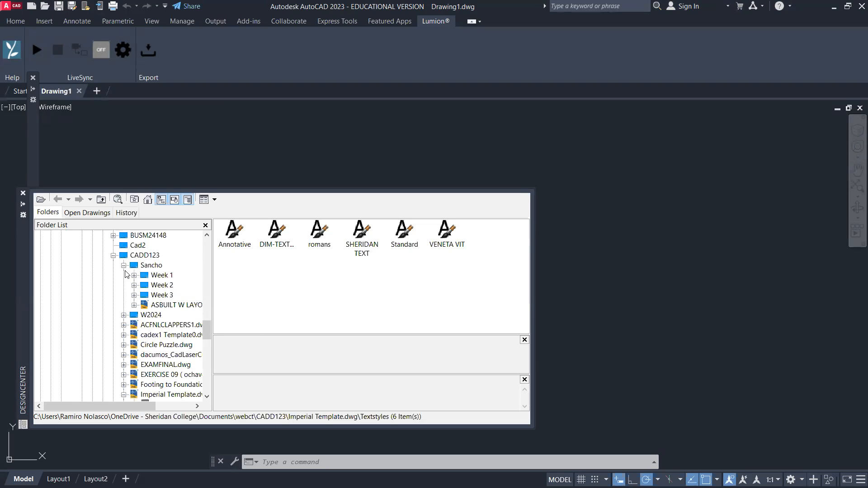
pyautogui.click(124, 315)
pyautogui.scroll(-1, 182, 356)
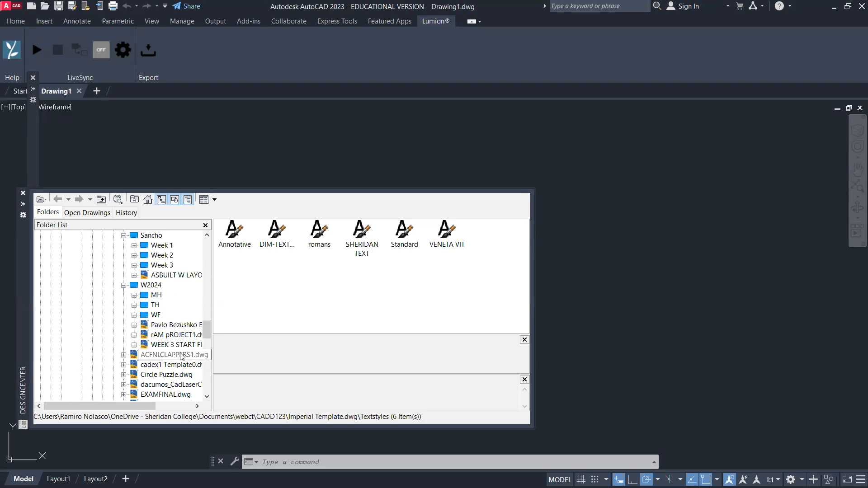
pyautogui.scroll(-1, 180, 371)
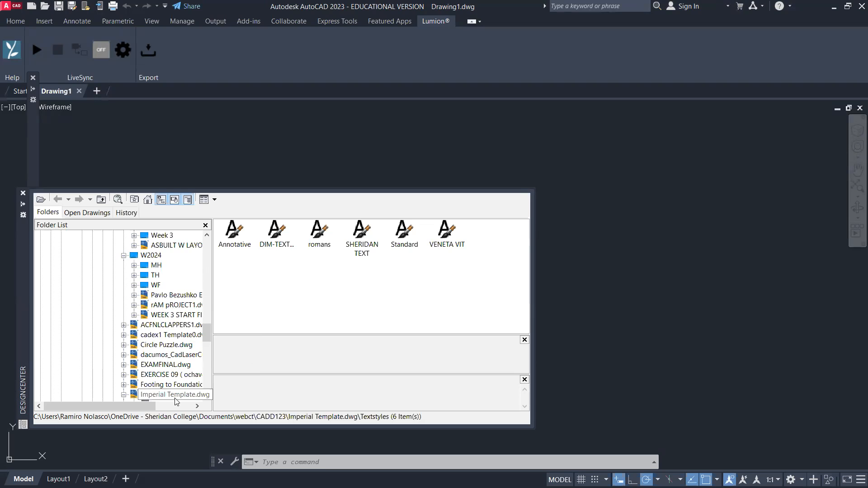
pyautogui.scroll(-1, 183, 385)
pyautogui.scroll(-1, 183, 381)
pyautogui.scroll(-2, 183, 381)
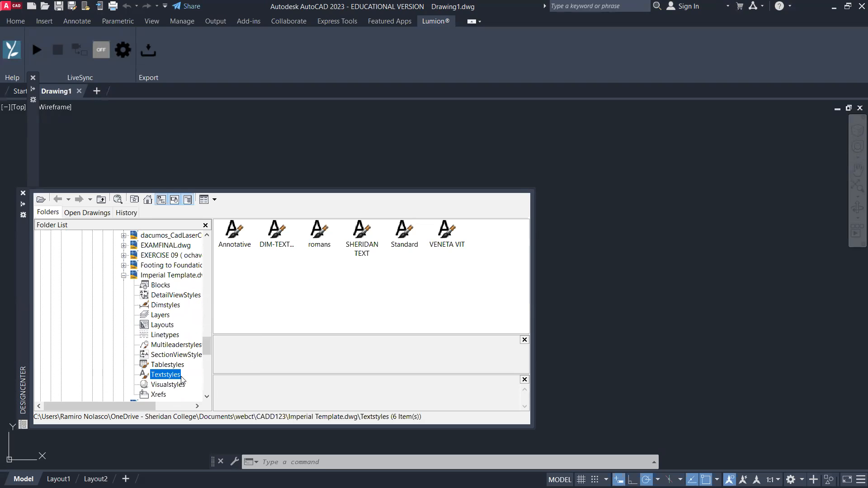
pyautogui.scroll(-2, 176, 359)
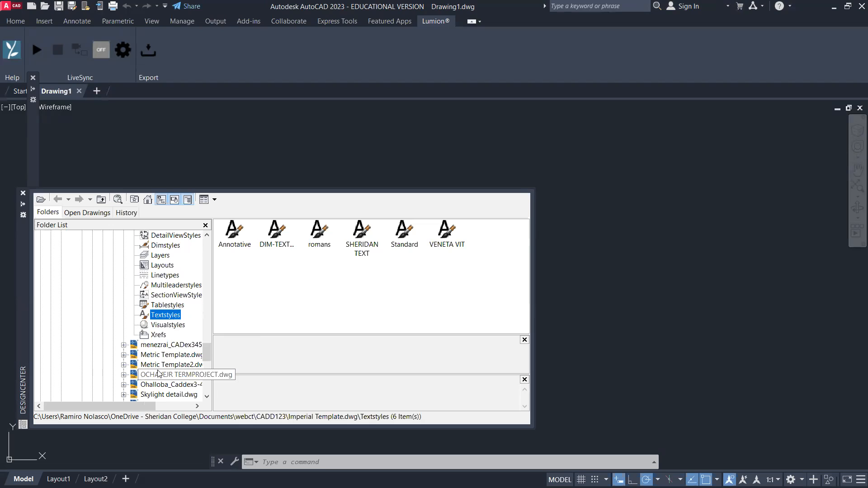
pyautogui.click(124, 355)
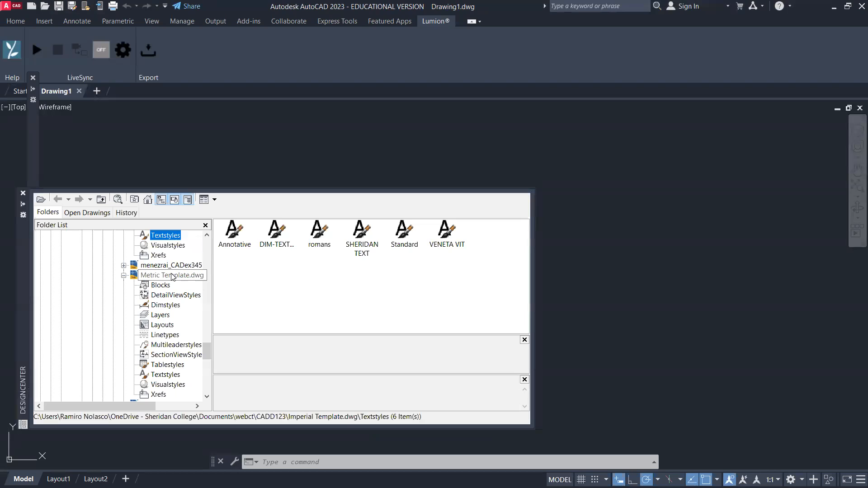
pyautogui.click(165, 316)
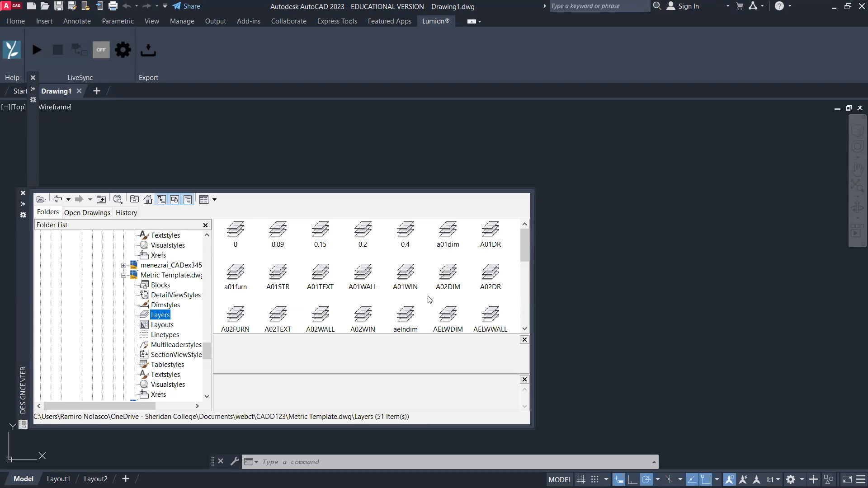
# Add the template layers a01dim, a01furn, A01TEXT, A01WALL and A01WIN to the drawing, and check its layer list.
pyautogui.click(449, 229)
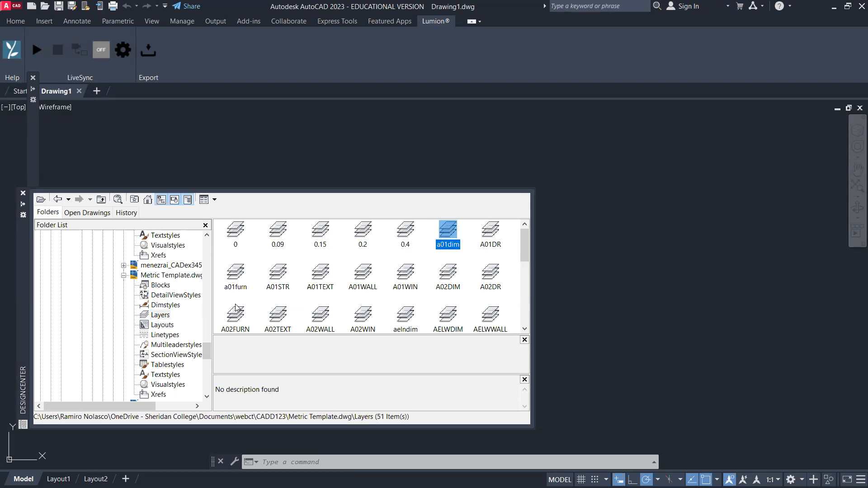
pyautogui.keyDown('ctrl'); pyautogui.click(236, 275); pyautogui.keyUp('ctrl')
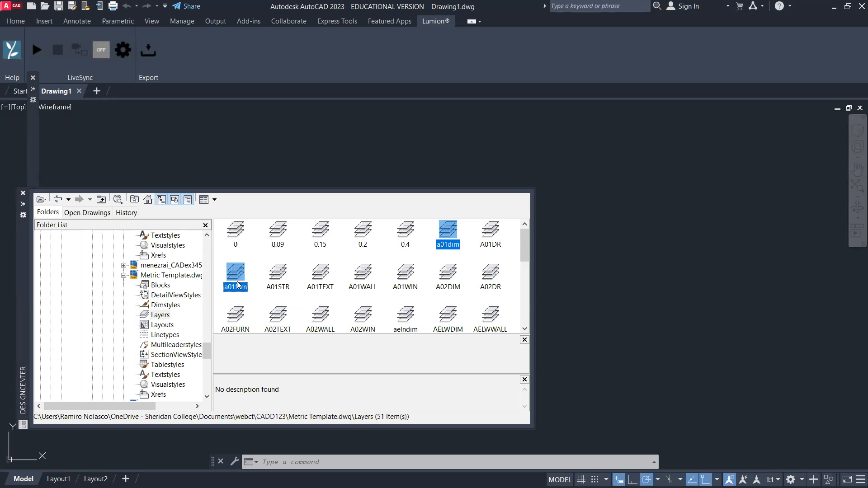
pyautogui.keyDown('ctrl'); pyautogui.click(320, 274); pyautogui.keyUp('ctrl')
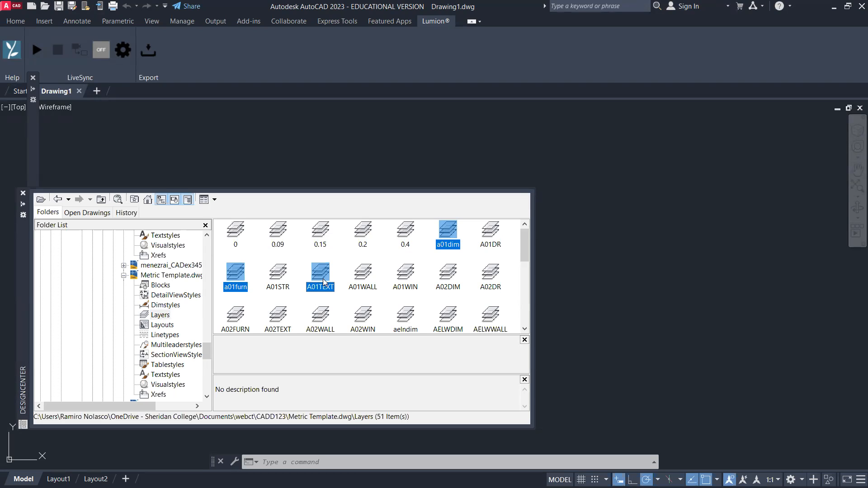
pyautogui.keyDown('ctrl'); pyautogui.click(362, 275); pyautogui.keyUp('ctrl')
pyautogui.keyDown('ctrl'); pyautogui.click(408, 274); pyautogui.keyUp('ctrl')
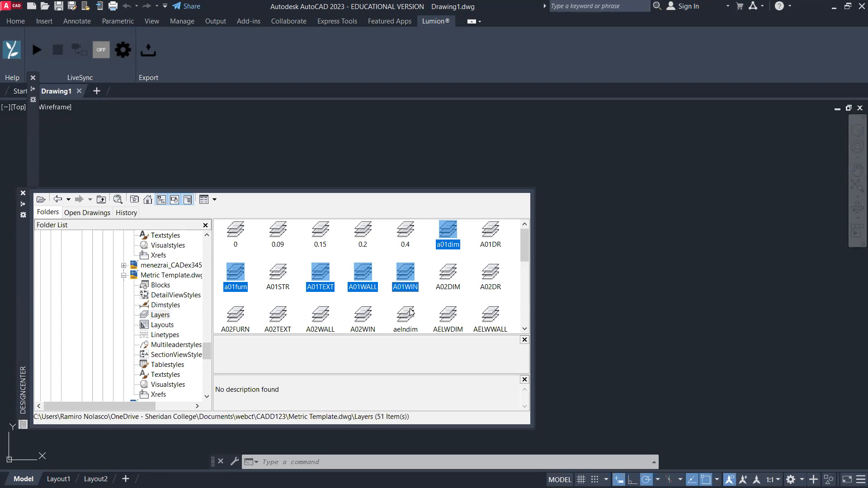
pyautogui.rightClick(405, 276)
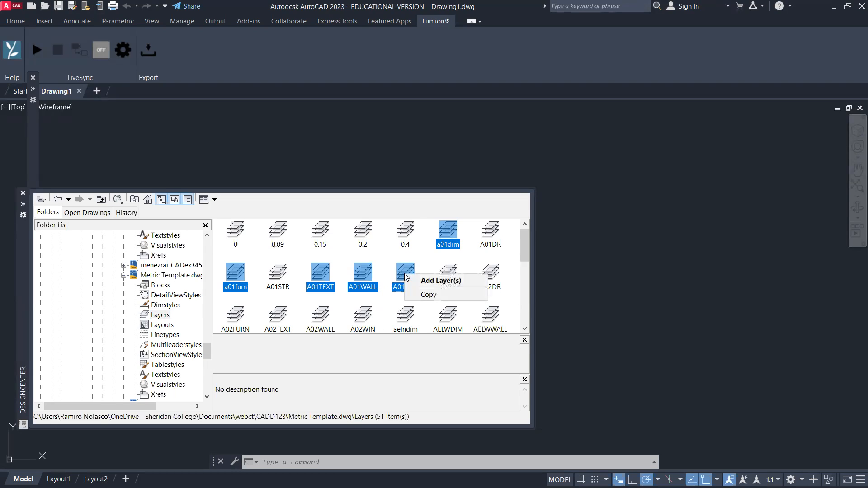
pyautogui.click(441, 282)
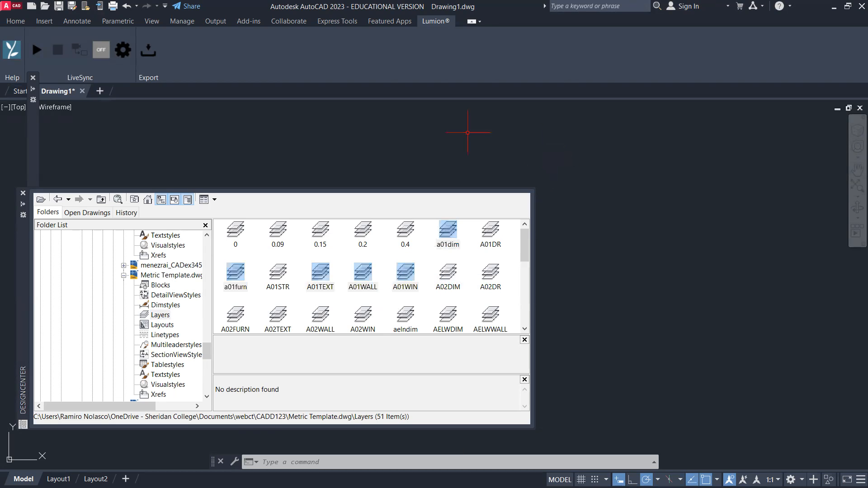
pyautogui.click(23, 24)
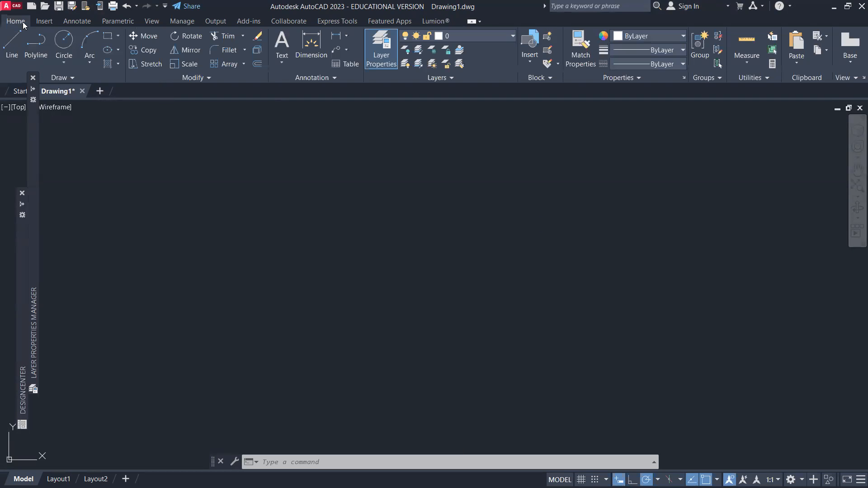
pyautogui.click(485, 36)
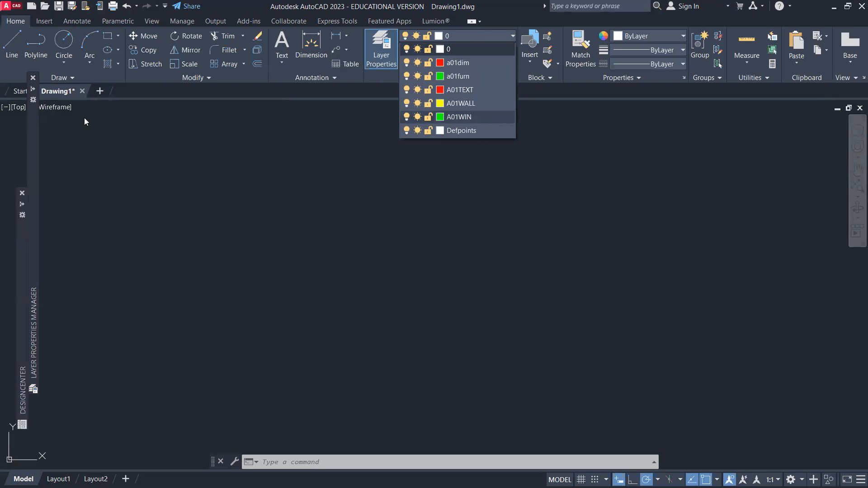
pyautogui.click(342, 120)
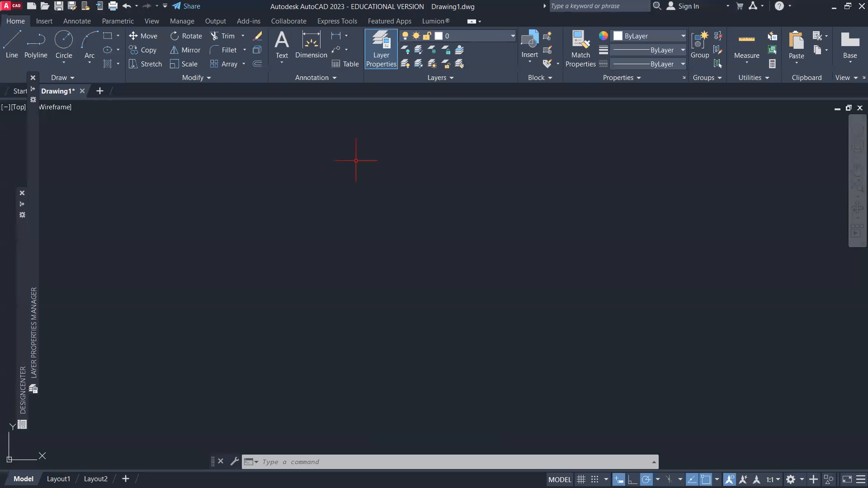
# Create a new layer named A01GRID and set its color to index color 8.
pyautogui.write('la')
pyautogui.press('Return')
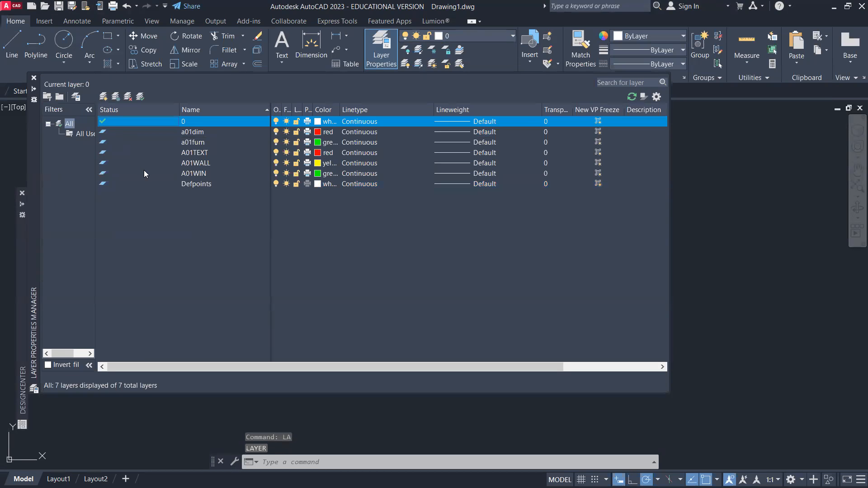
pyautogui.hotkey('alt', 'n')
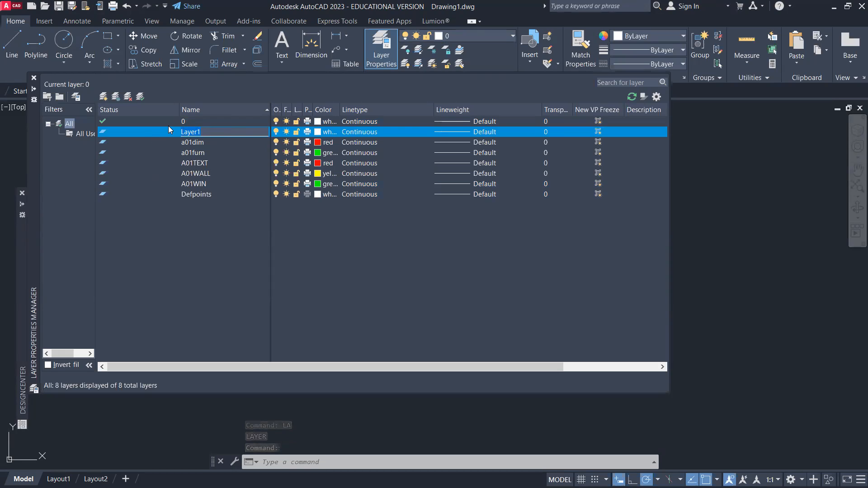
pyautogui.write('A01GRID')
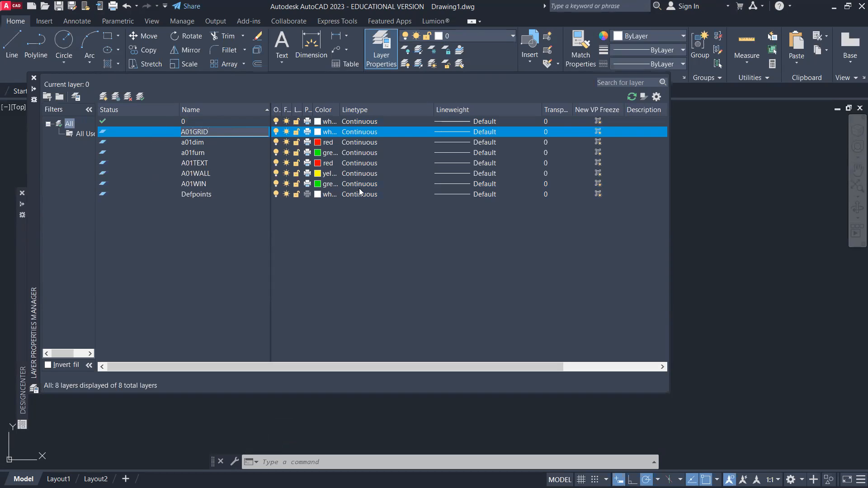
pyautogui.click(320, 132)
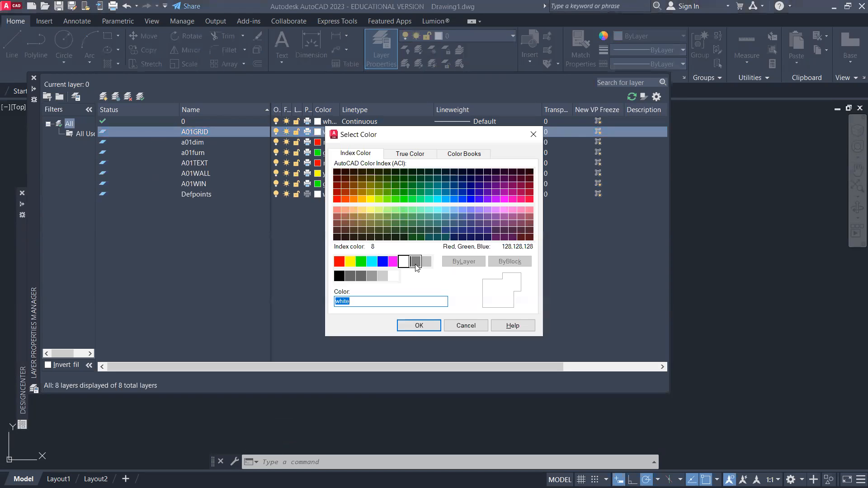
pyautogui.click(416, 263)
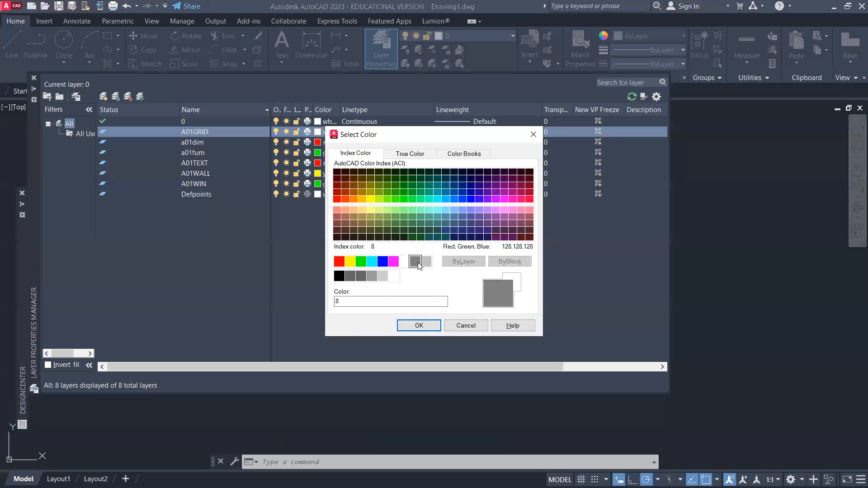
pyautogui.click(418, 326)
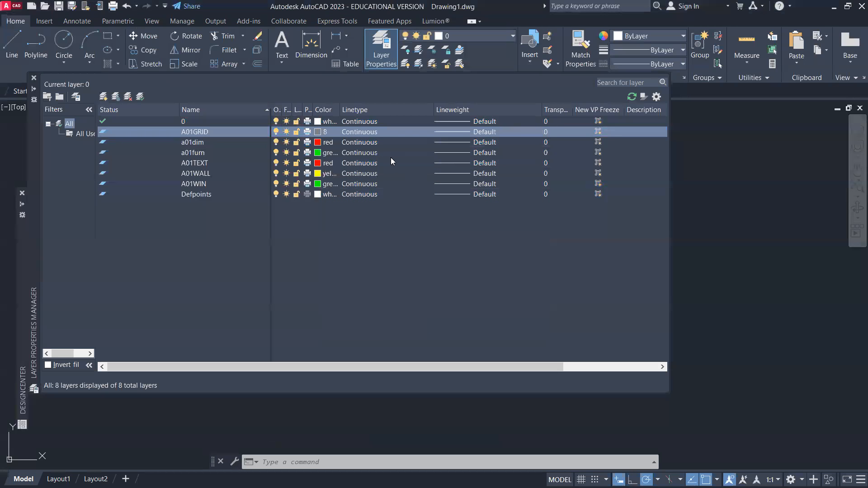
# Load the ACAD_ISO08W100 linetype and assign it to the A01GRID layer.
pyautogui.click(370, 132)
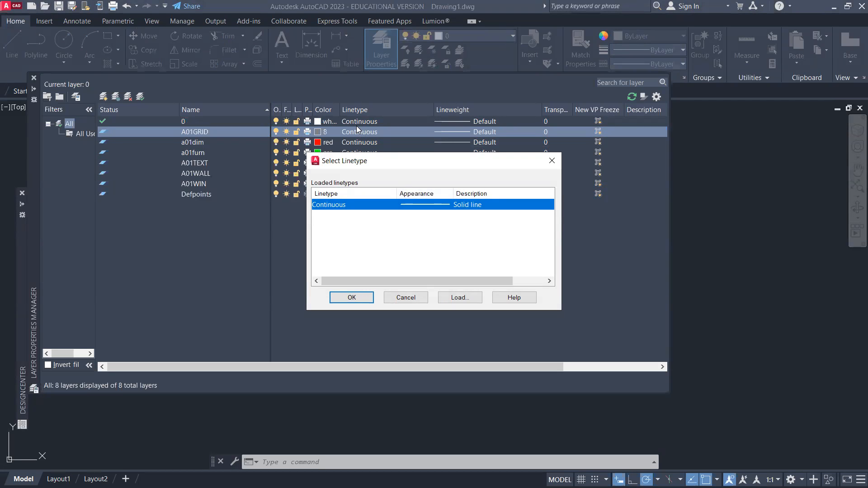
pyautogui.click(459, 301)
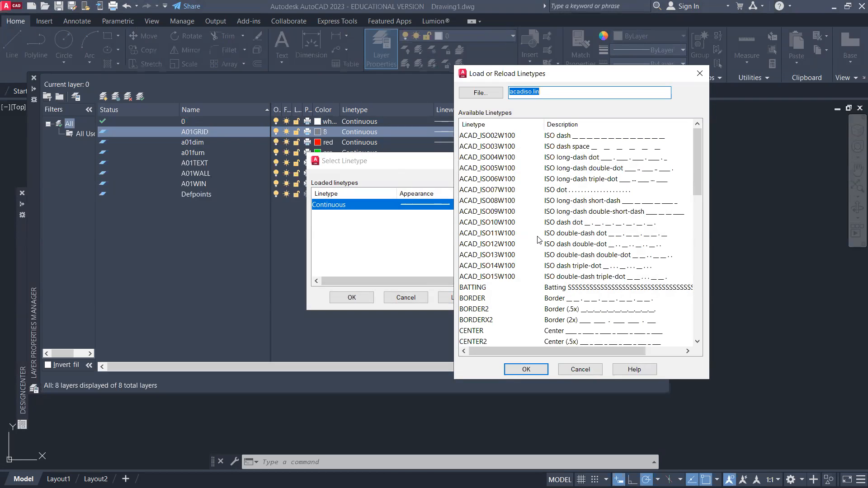
pyautogui.click(543, 201)
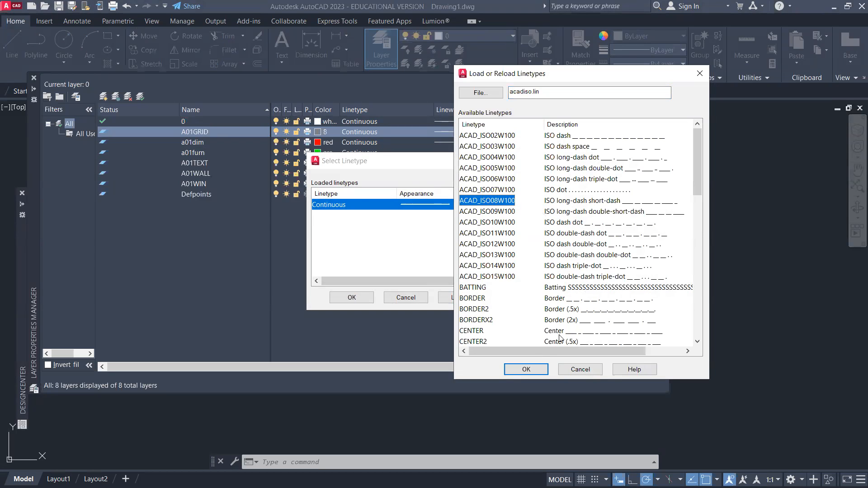
pyautogui.click(526, 369)
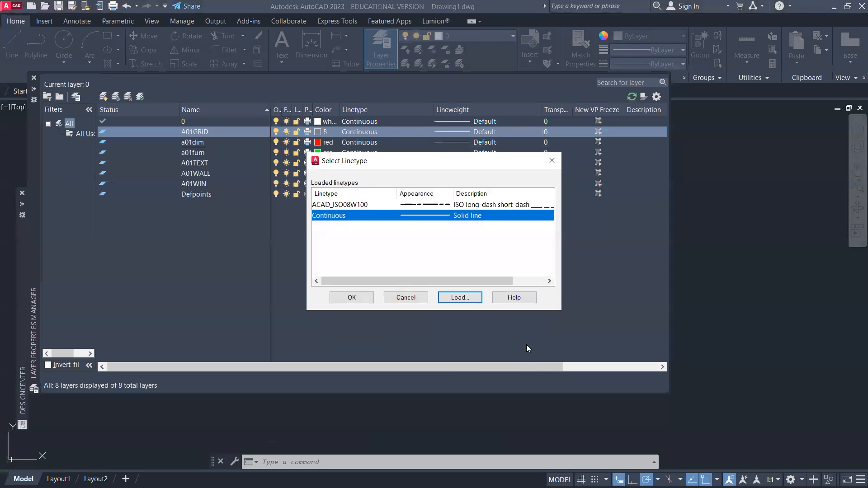
pyautogui.click(446, 206)
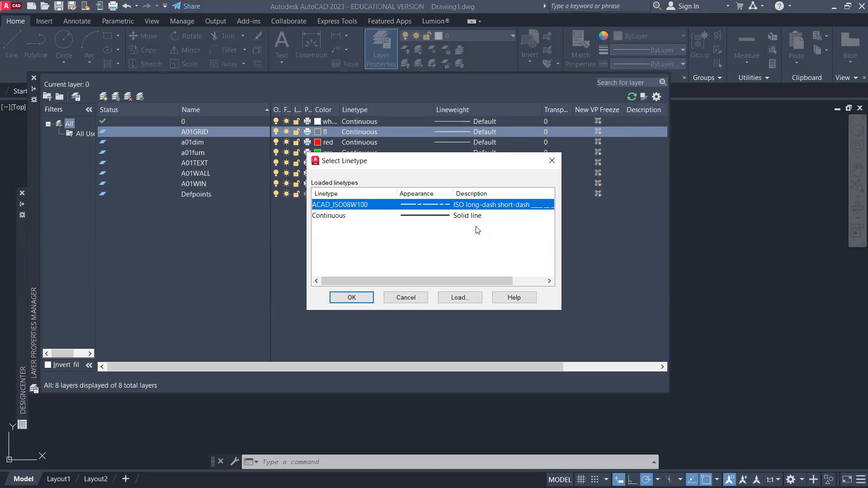
pyautogui.click(355, 298)
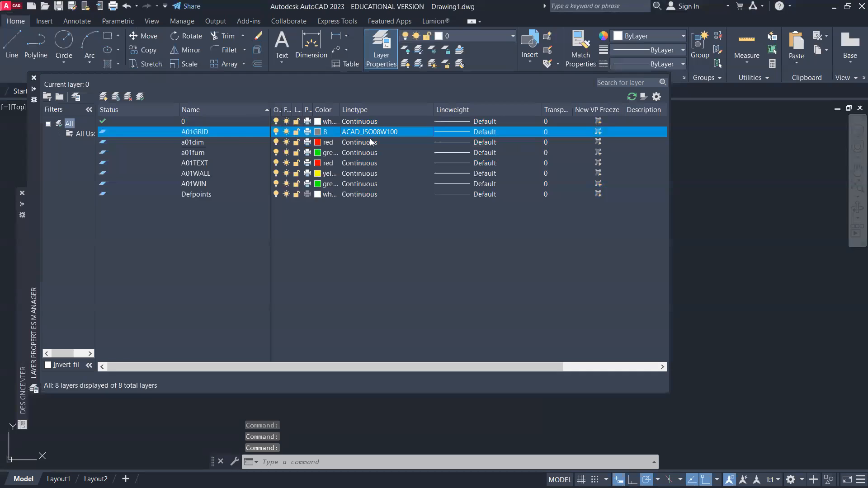
# Make A01GRID the current layer and return to the drawing area.
pyautogui.doubleClick(229, 131)
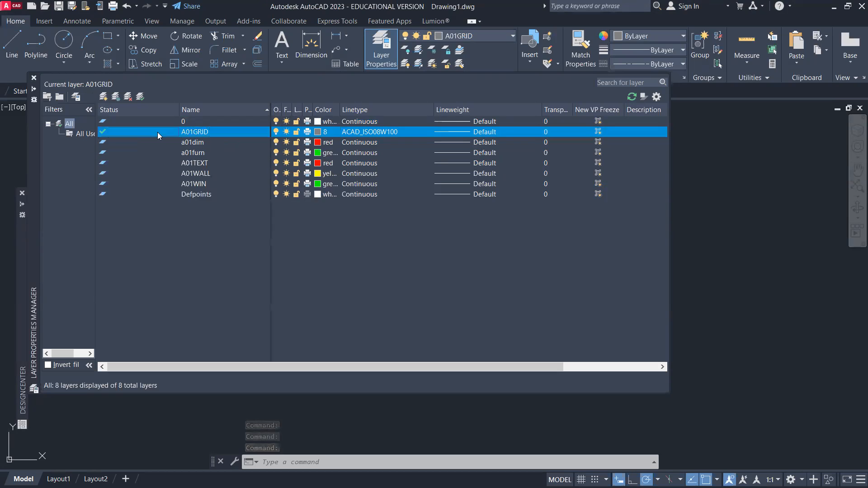
pyautogui.click(749, 211)
pyautogui.click(719, 243)
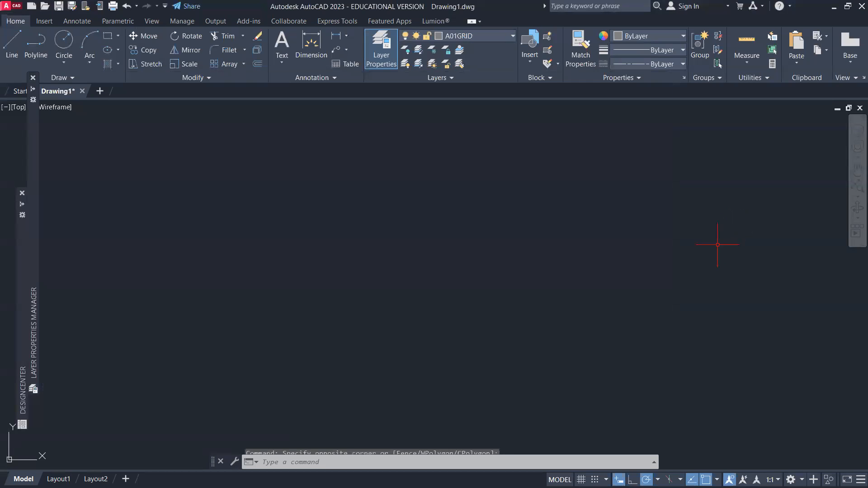
# Set the model space annotation scale to 1:100.
pyautogui.scroll(-6, 415, 272)
pyautogui.moveTo(486, 275); pyautogui.dragTo(362, 255, button='middle')
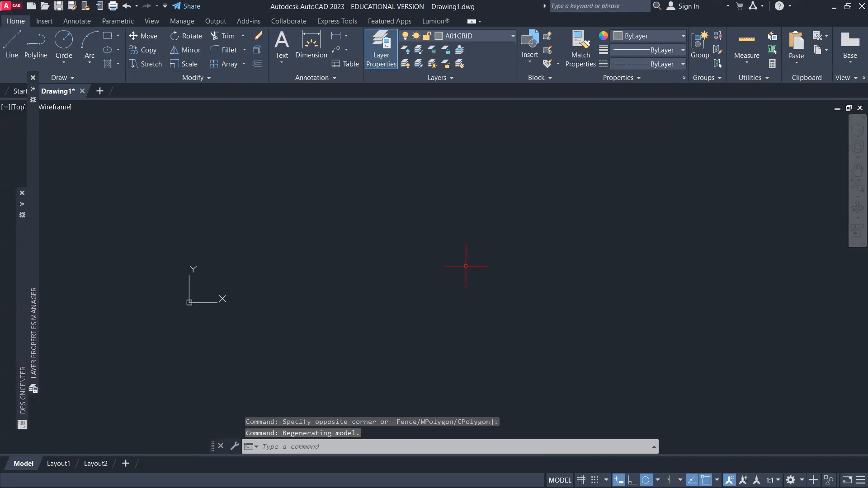
pyautogui.press('alt')
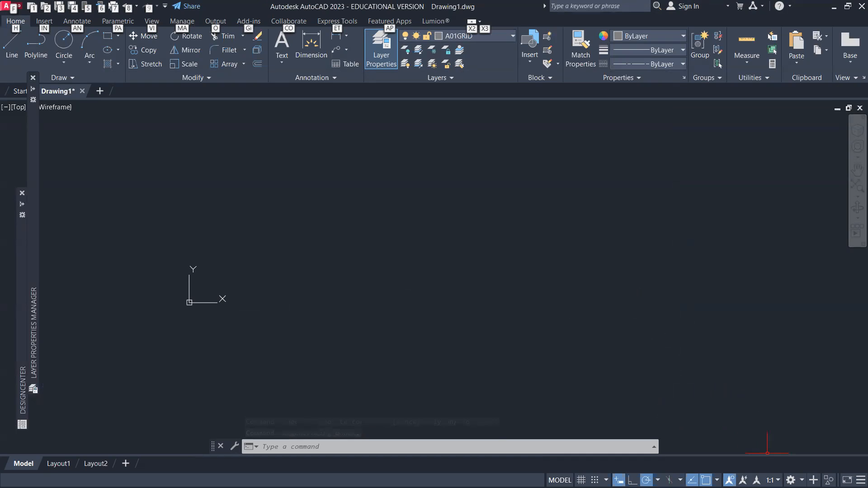
pyautogui.click(770, 481)
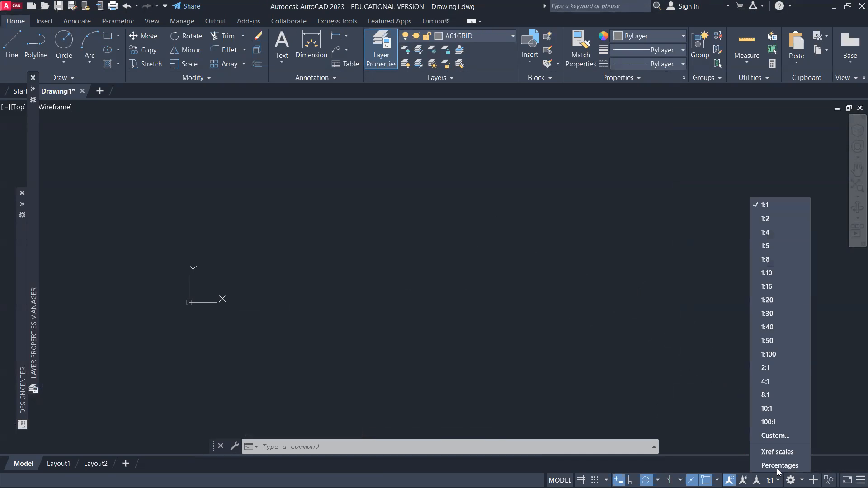
pyautogui.click(805, 356)
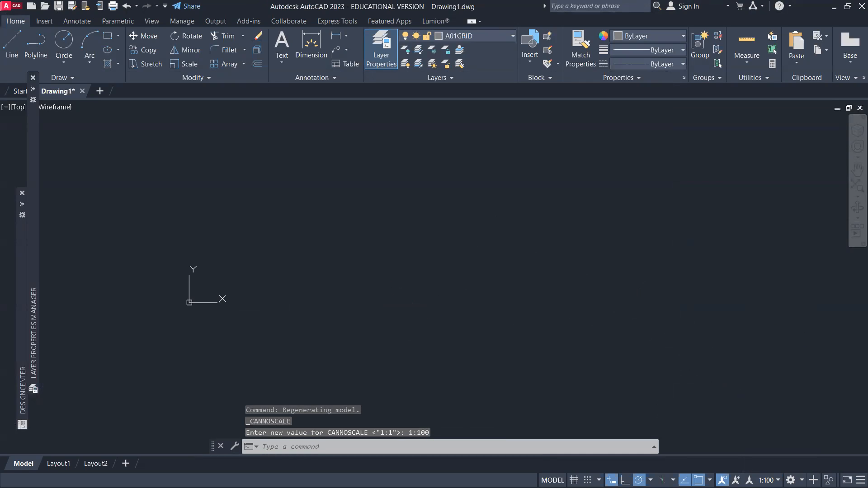
# Draw a vertical grid line 20000 long downward from a point above the origin, consulting the as-built plan in the presentation PDF.
pyautogui.write('l')
pyautogui.press('Return')
pyautogui.scroll(-3, 357, 254)
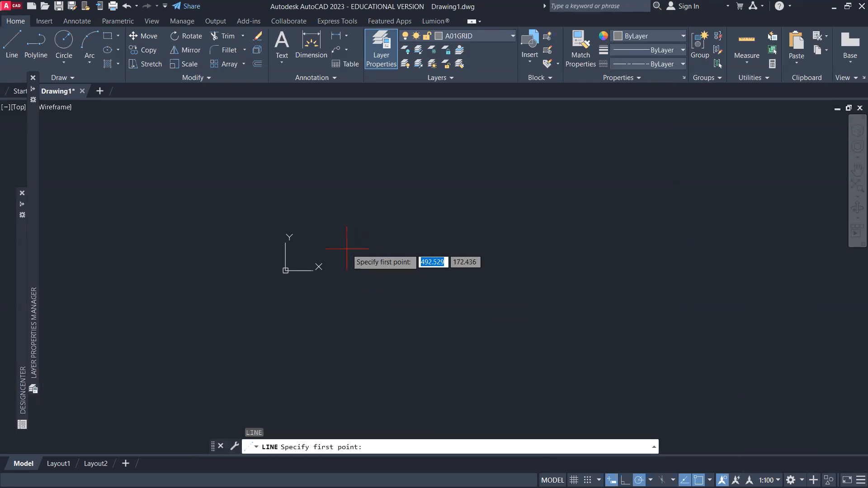
pyautogui.click(379, 135)
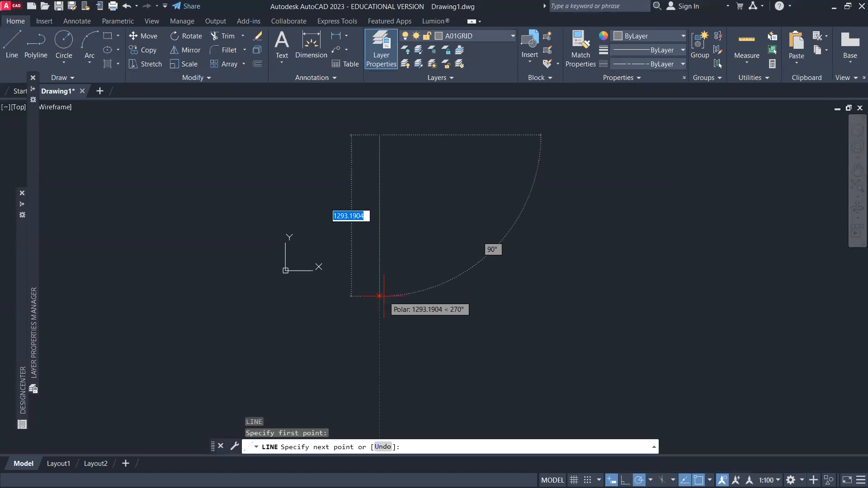
pyautogui.hotkey('alt', 'Tab')
pyautogui.hotkey('alt', 'Tab')
pyautogui.hotkey('alt', 'Tab')
pyautogui.hotkey('alt', 'Tab')
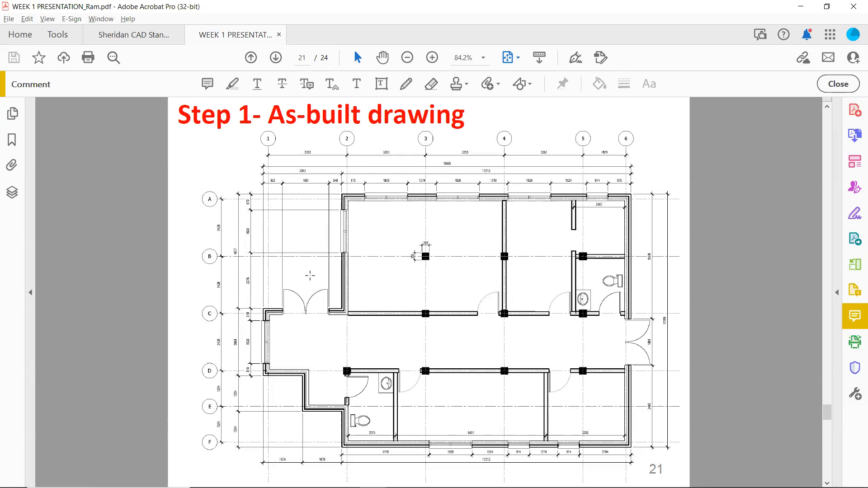
pyautogui.hotkey('alt', 'Tab')
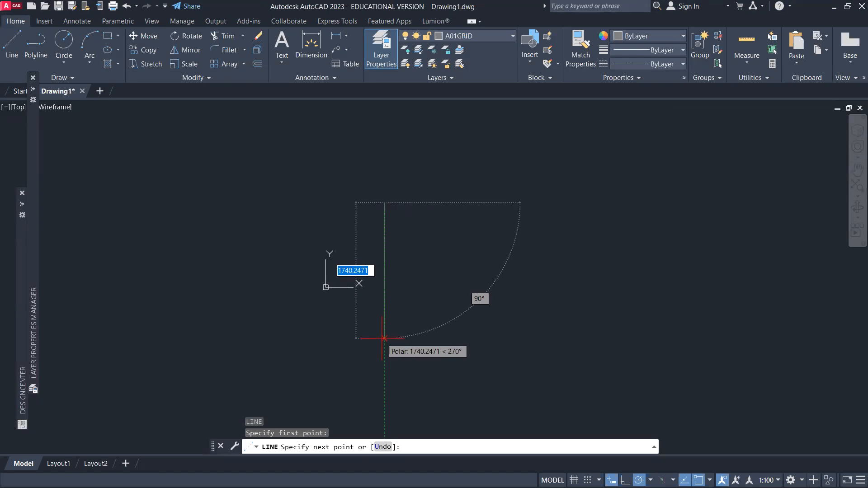
pyautogui.write('20000')
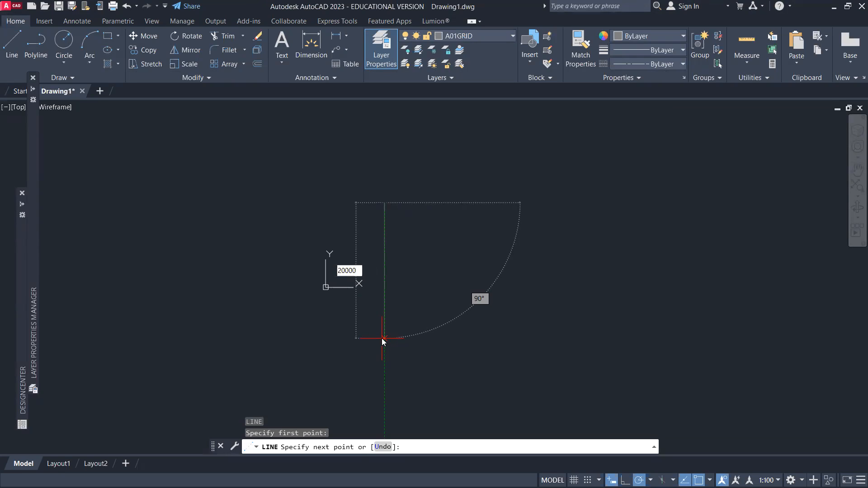
pyautogui.press('Return')
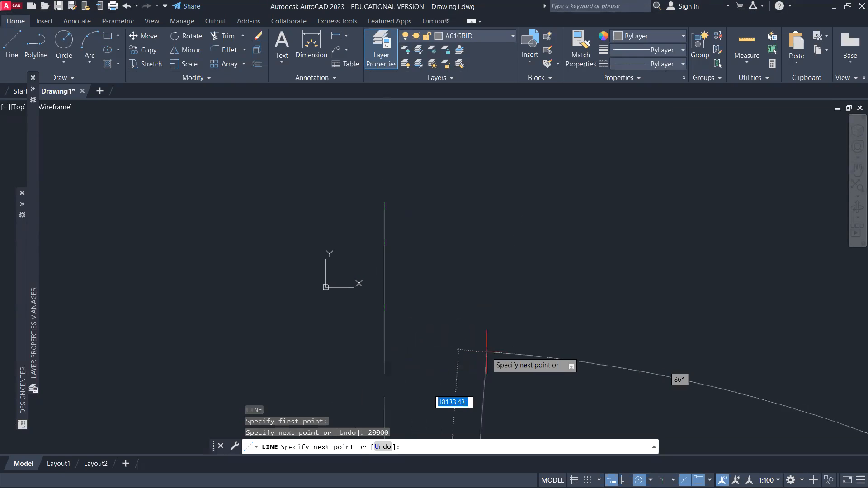
pyautogui.press('Escape')
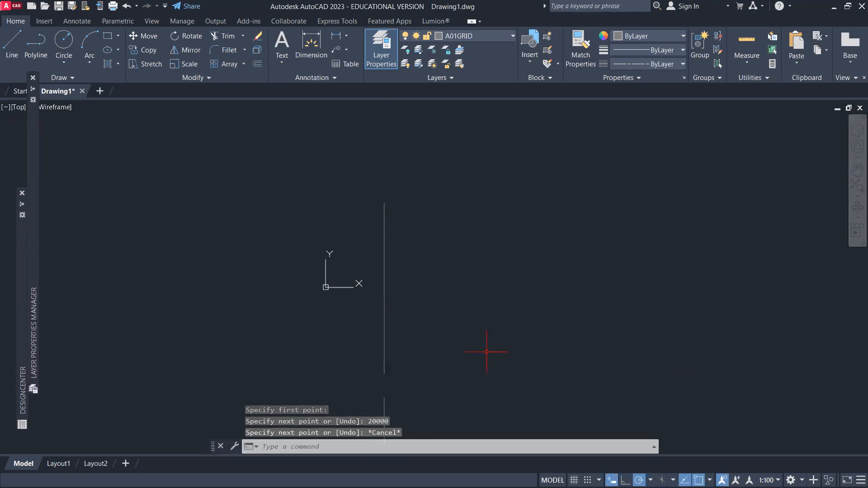
# Zoom to the drawing extents and frame the whole vertical grid line with free room to its right.
pyautogui.write('z')
pyautogui.press('Return')
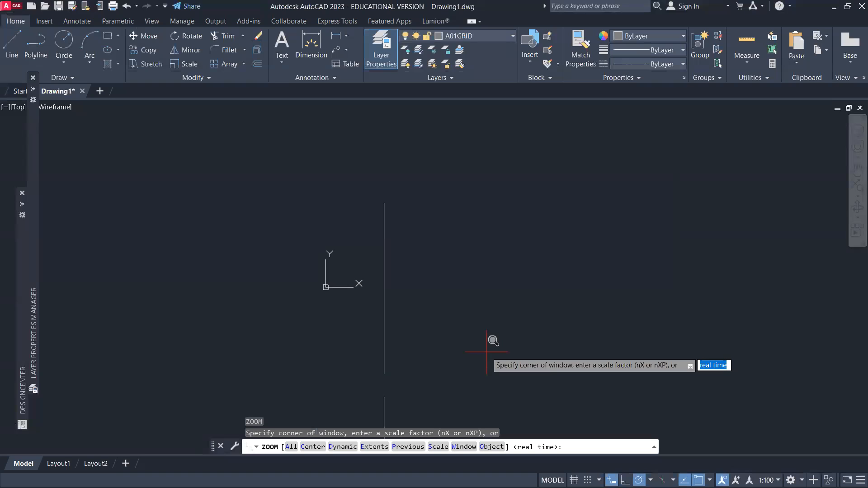
pyautogui.write('e')
pyautogui.press('Return')
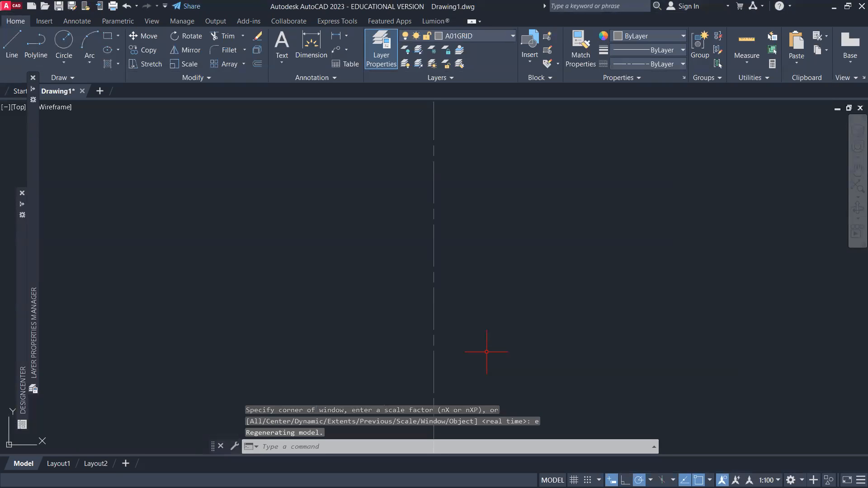
pyautogui.scroll(-2, 519, 348)
pyautogui.moveTo(560, 335); pyautogui.dragTo(382, 298, button='middle')
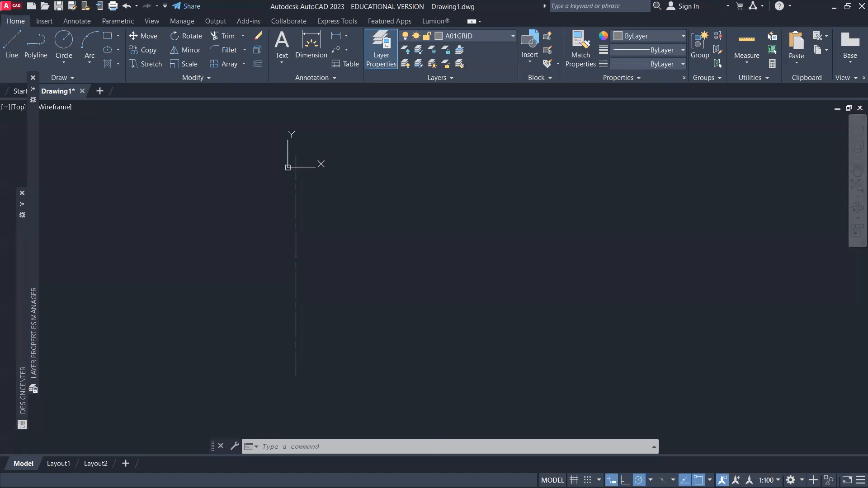
pyautogui.hotkey('alt', 'Tab')
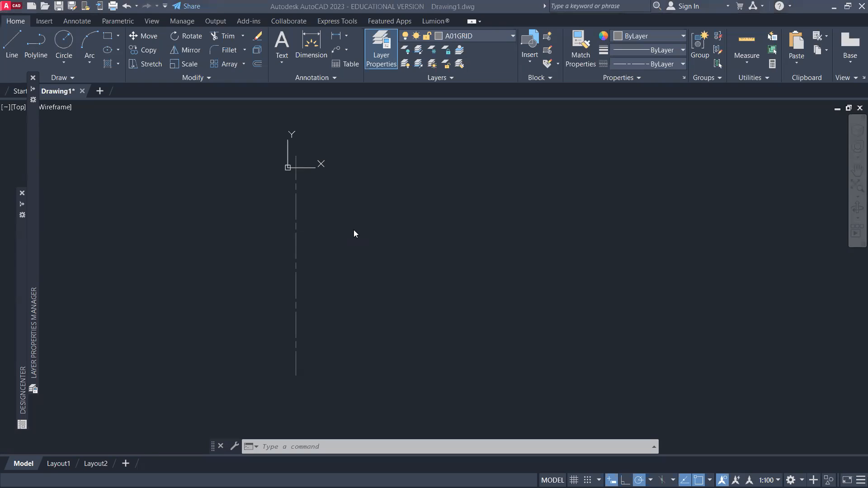
pyautogui.click(353, 229)
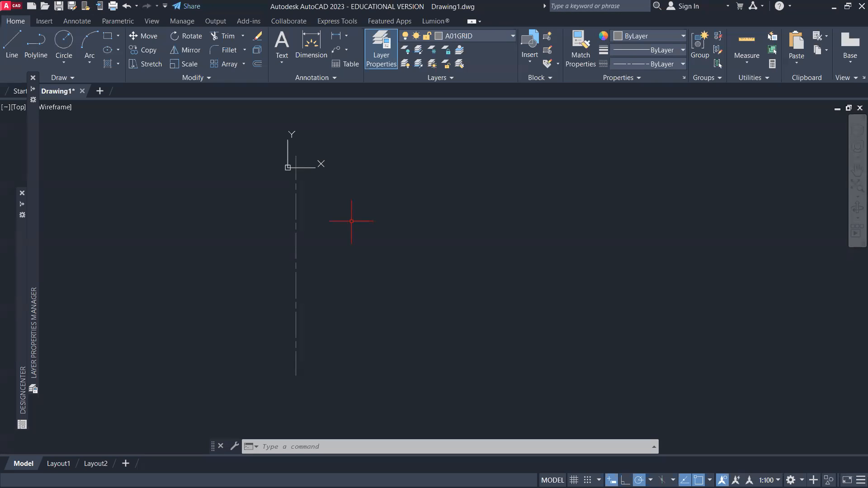
# Offset the vertical grid line to the right three times in succession, each at a distance of 3353.
pyautogui.write('O')
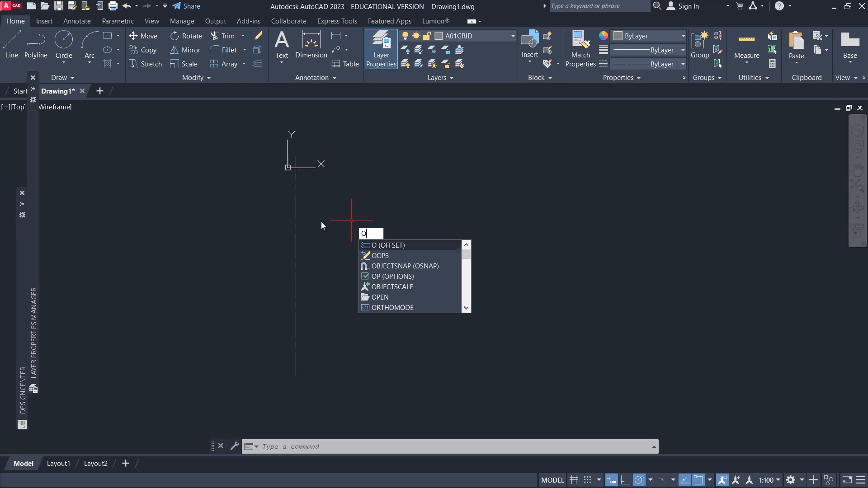
pyautogui.press('Return')
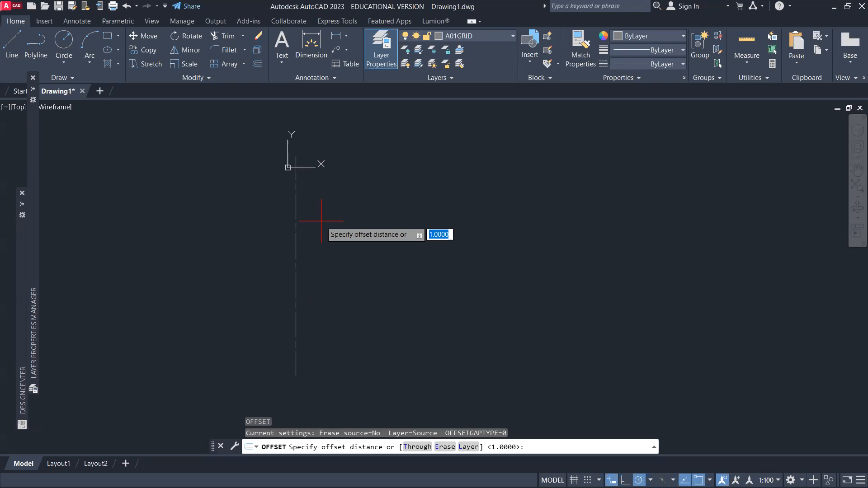
pyautogui.write('3353')
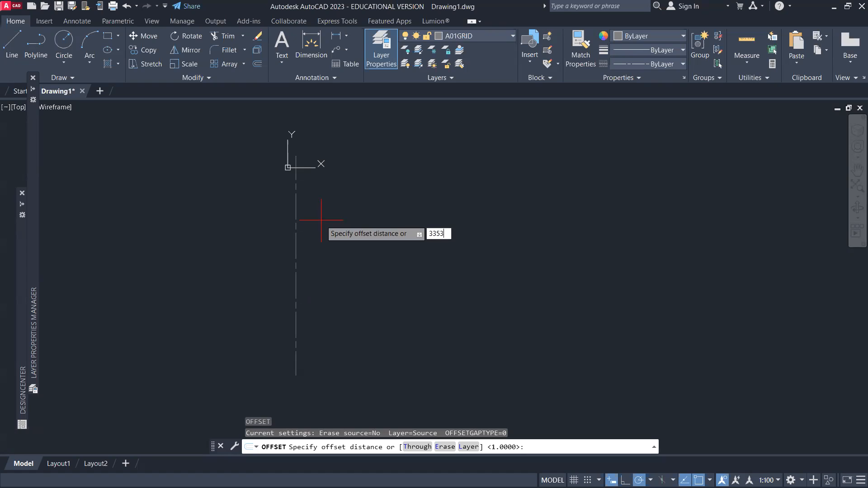
pyautogui.press('Return')
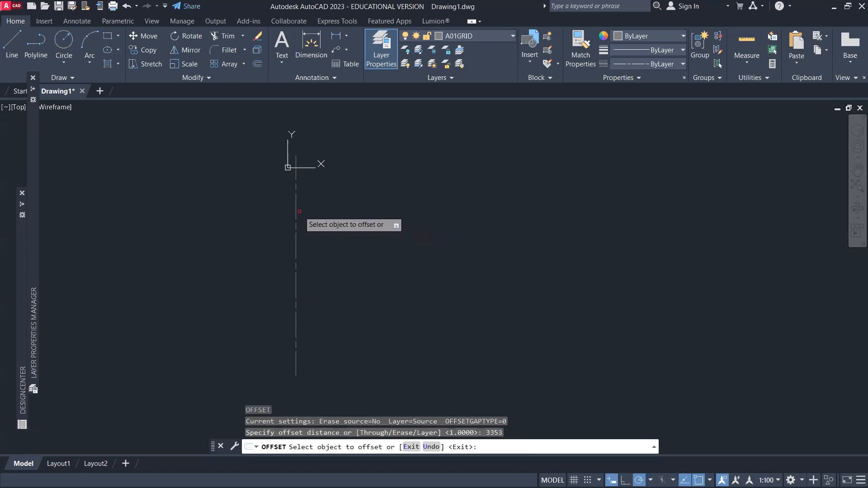
pyautogui.click(297, 207)
pyautogui.click(335, 204)
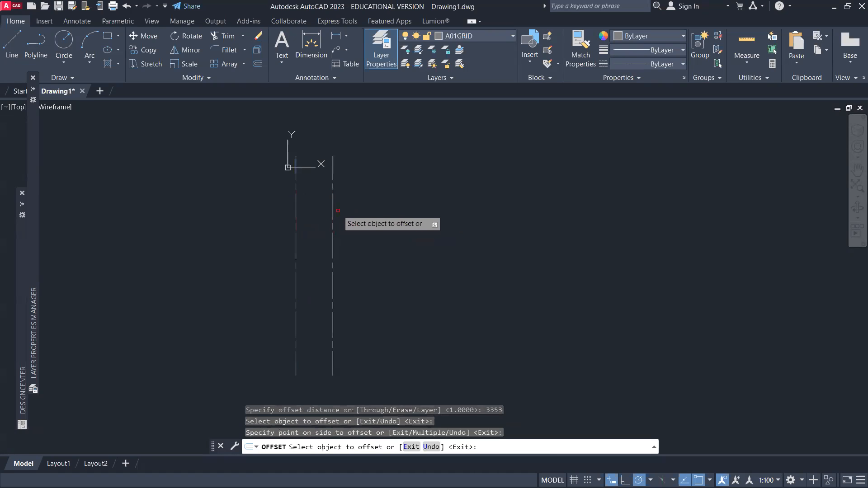
pyautogui.click(334, 204)
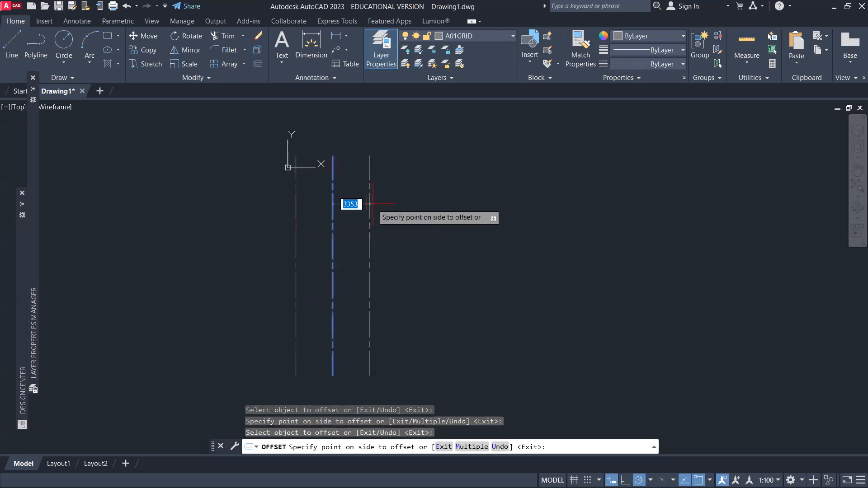
pyautogui.click(373, 204)
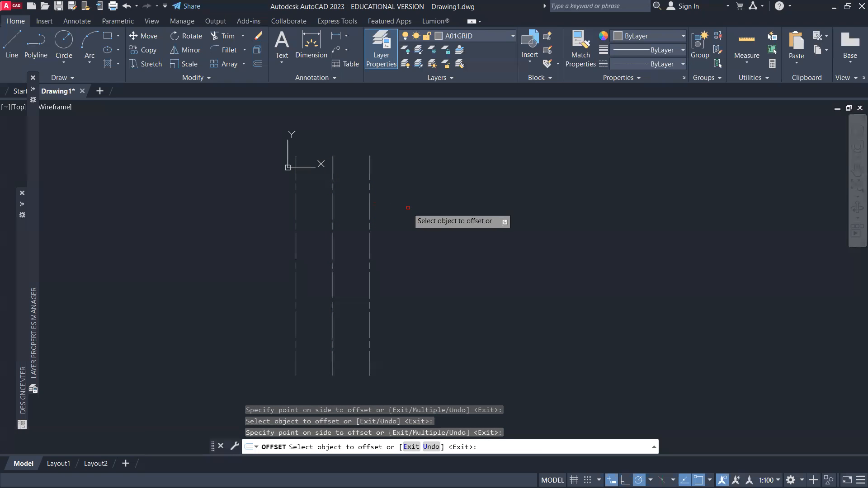
pyautogui.click(370, 203)
pyautogui.click(466, 217)
pyautogui.press('Return')
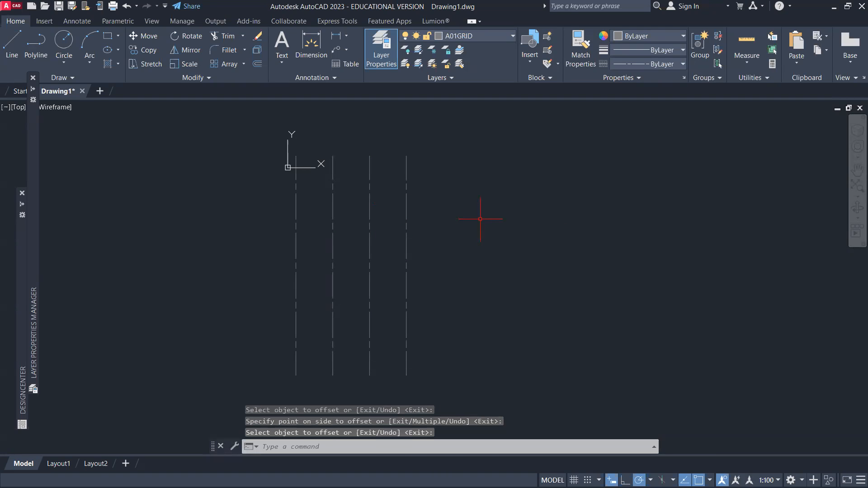
# Offset the rightmost vertical grid line 1829 to the right.
pyautogui.press('Return')
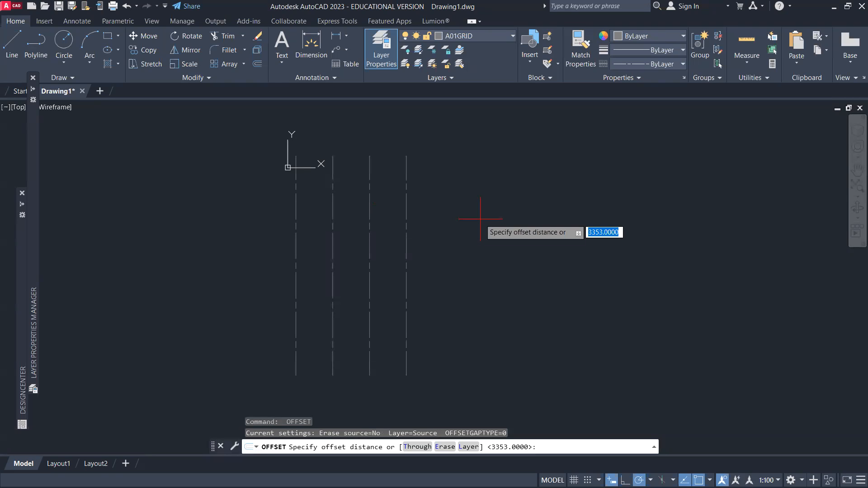
pyautogui.write('182')
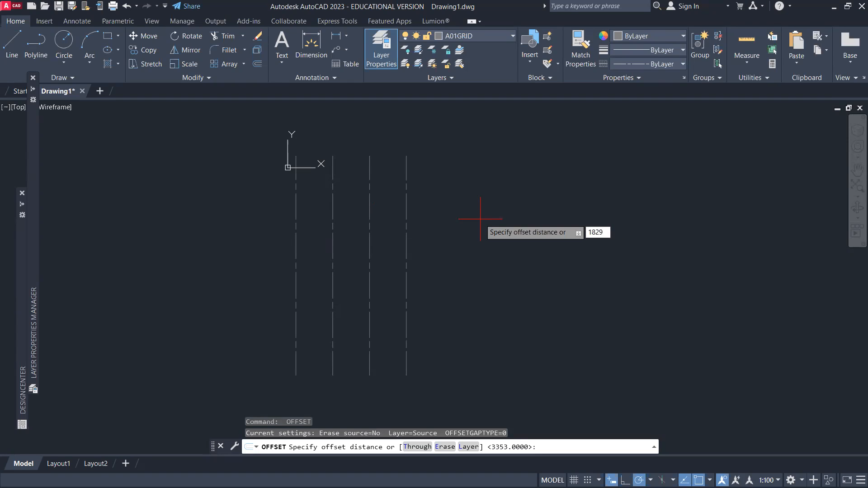
pyautogui.write('9')
pyautogui.press('Return')
pyautogui.click(406, 202)
pyautogui.click(432, 213)
pyautogui.press('Return')
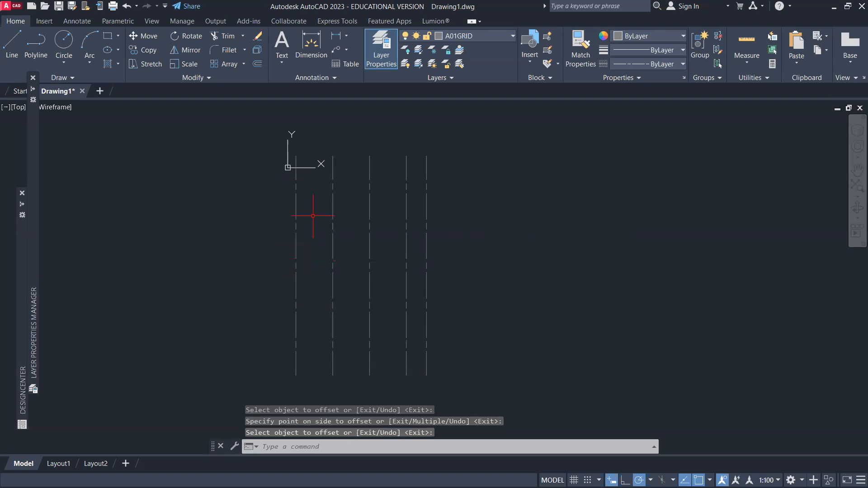
# Draw a horizontal grid line across the upper part of all five vertical grid lines, extending past them on both sides.
pyautogui.write('l')
pyautogui.press('Return')
pyautogui.click(256, 194)
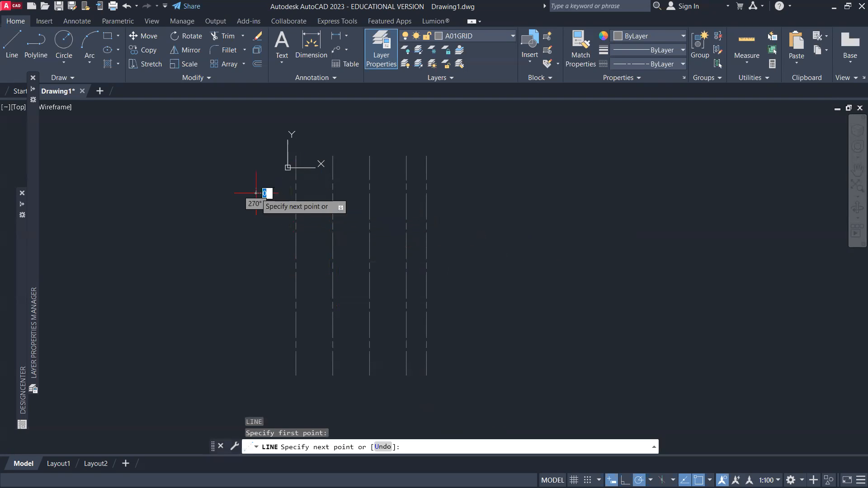
pyautogui.click(482, 194)
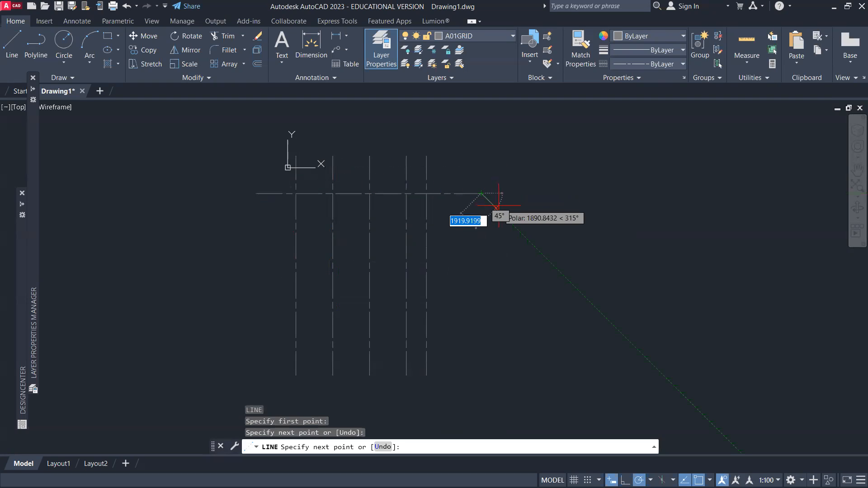
pyautogui.press('Return')
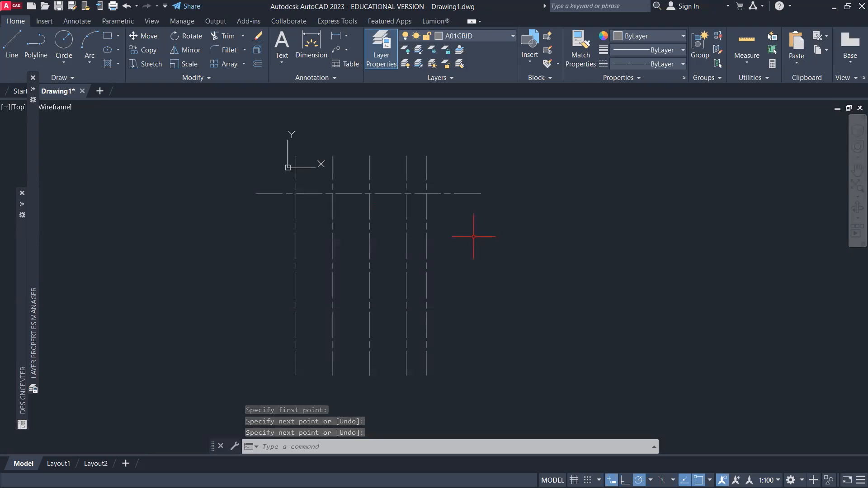
# Offset the horizontal grid line downward three times in succession, each at a distance of 2438.
pyautogui.write('o')
pyautogui.press('Return')
pyautogui.write('2438')
pyautogui.press('Return')
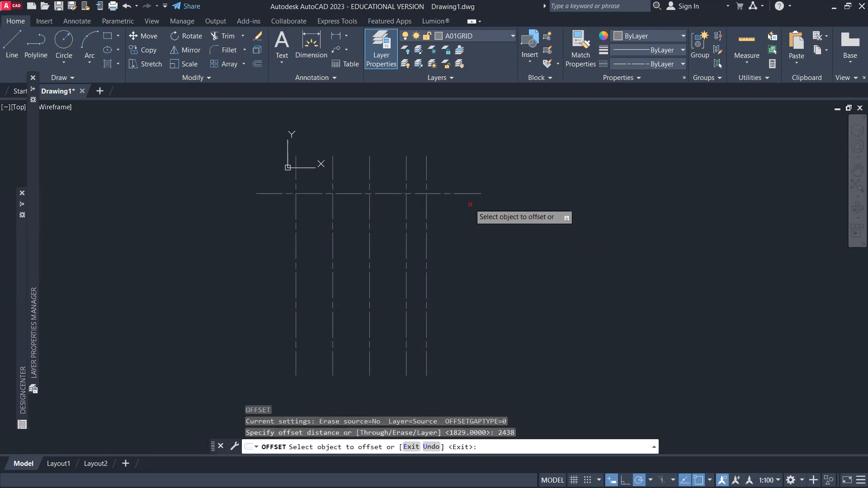
pyautogui.click(464, 193)
pyautogui.click(461, 217)
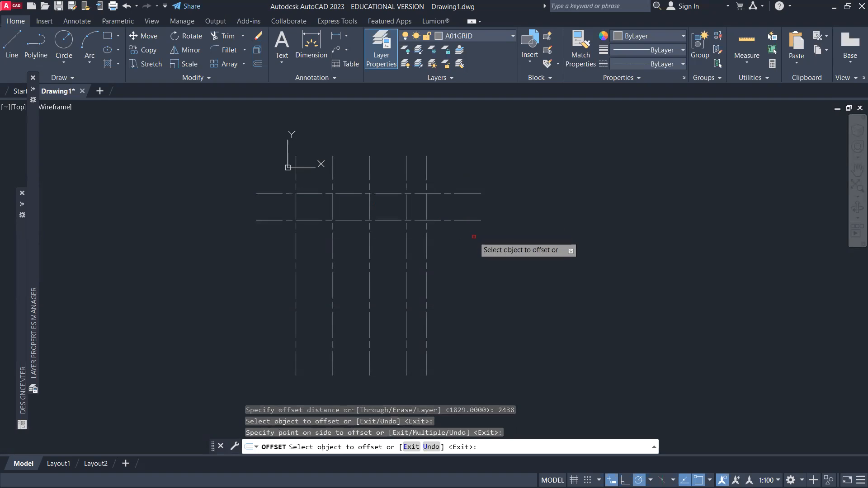
pyautogui.click(461, 220)
pyautogui.click(466, 249)
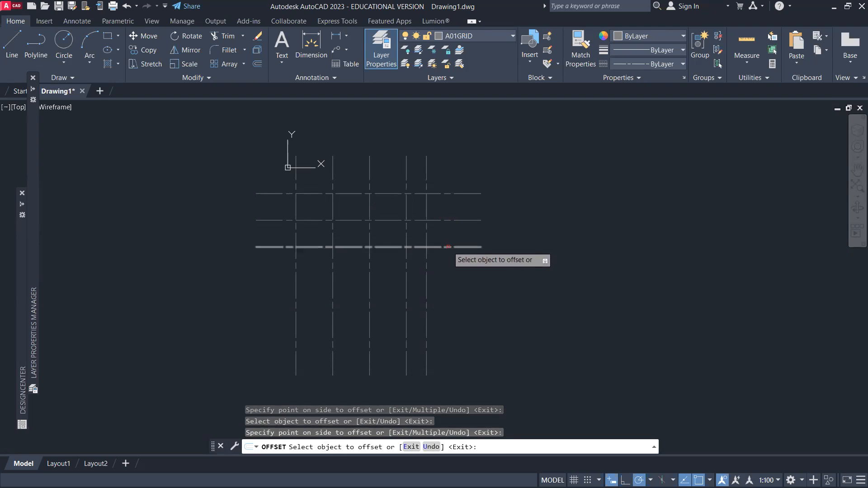
pyautogui.click(452, 247)
pyautogui.click(454, 268)
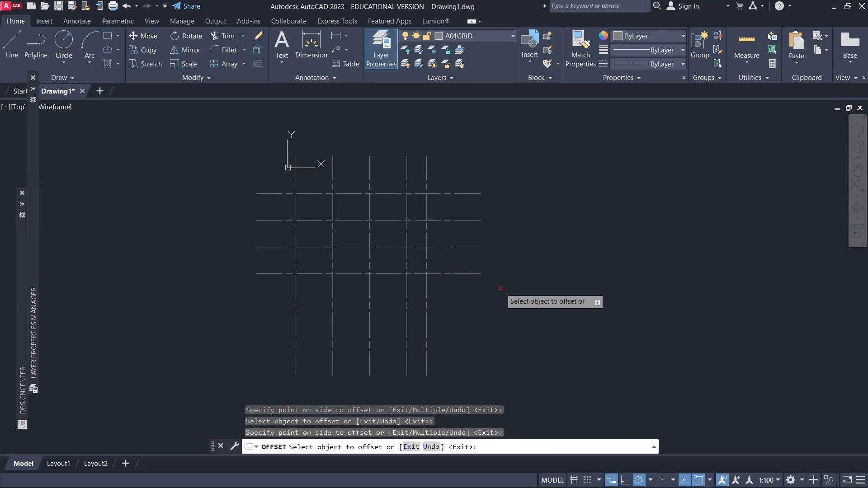
pyautogui.press('Return')
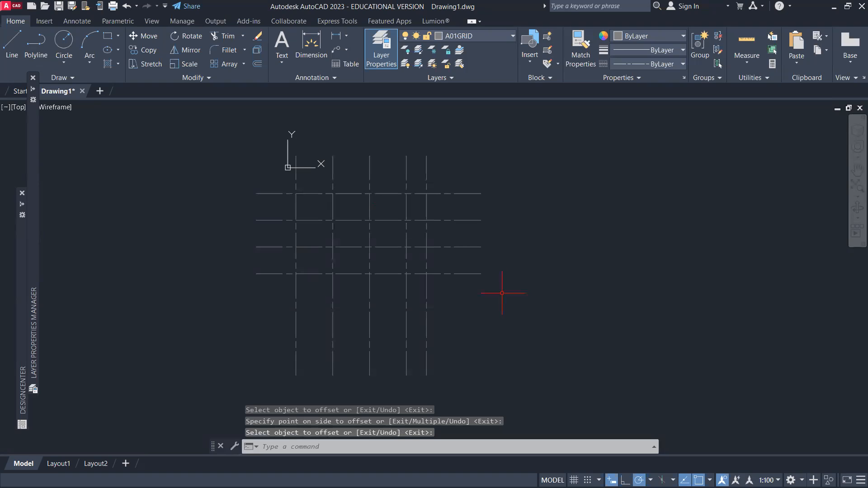
# Offset the lowest horizontal grid line downward twice in succession, each at a distance of 1524.
pyautogui.press('Return')
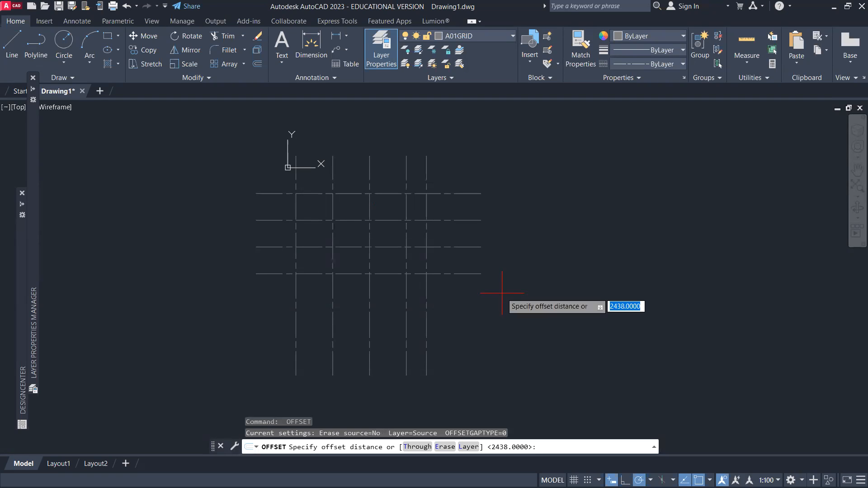
pyautogui.write('1524')
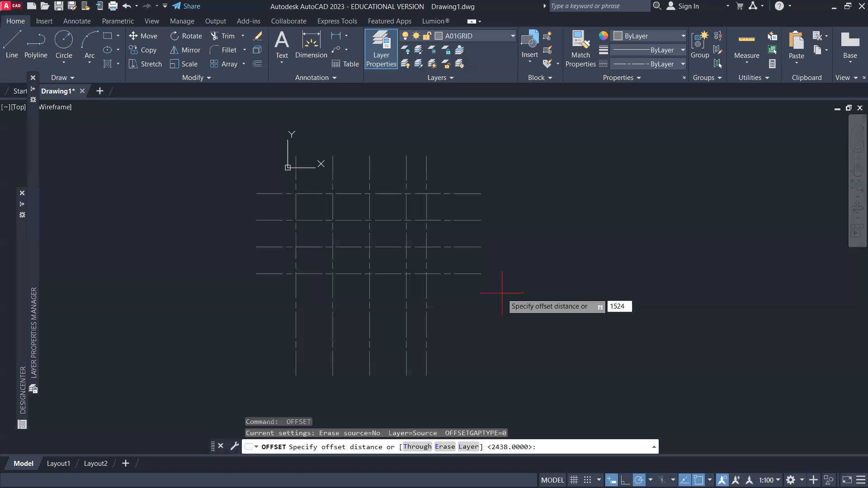
pyautogui.press('Return')
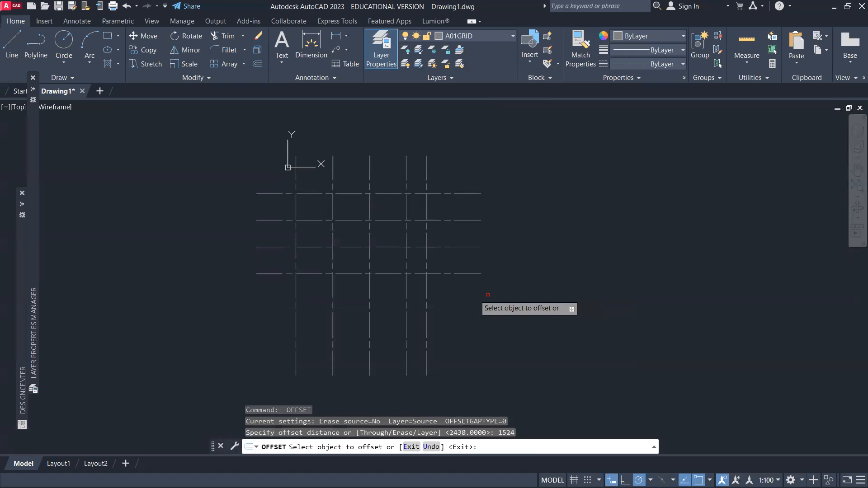
pyautogui.click(454, 274)
pyautogui.click(456, 290)
pyautogui.click(456, 291)
pyautogui.click(458, 304)
pyautogui.press('Return')
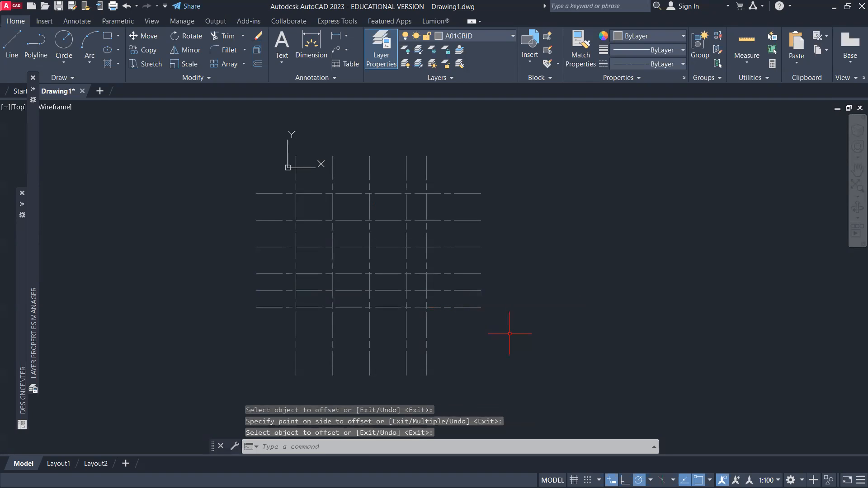